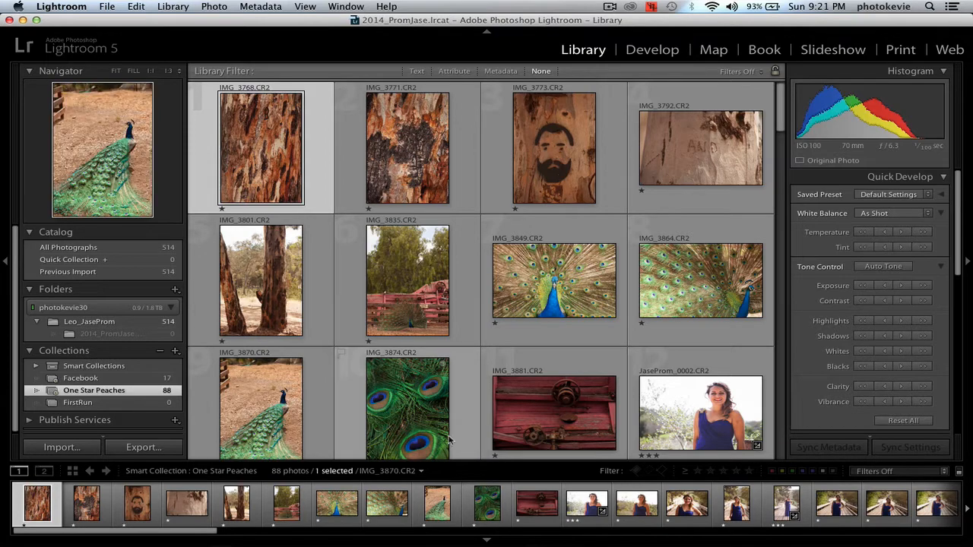
# Step: Open the peacock photo IMG_3849.CR2 in Loupe view and inspect its head at 1:1 magnification
pyautogui.doubleClick(531, 262)
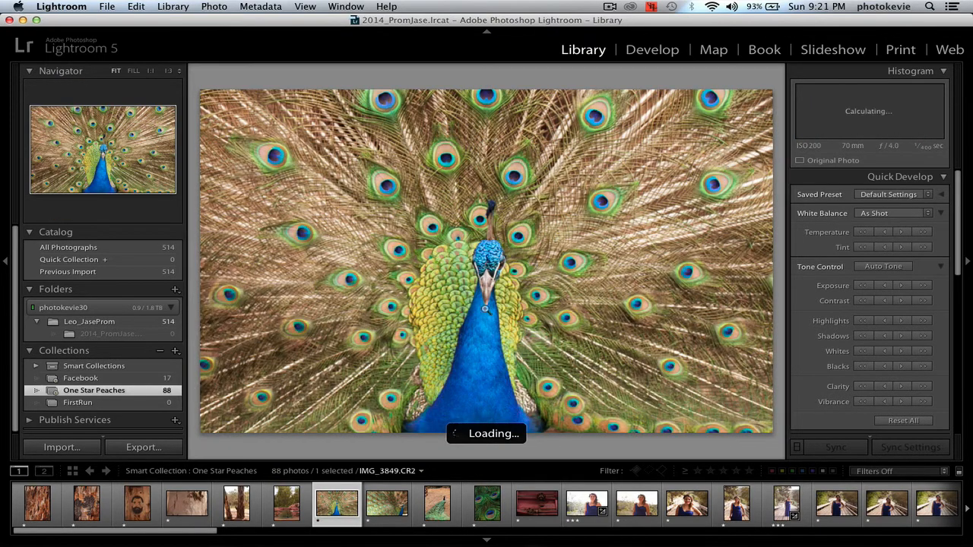
pyautogui.click(485, 258)
pyautogui.click(484, 258)
pyautogui.click(484, 258)
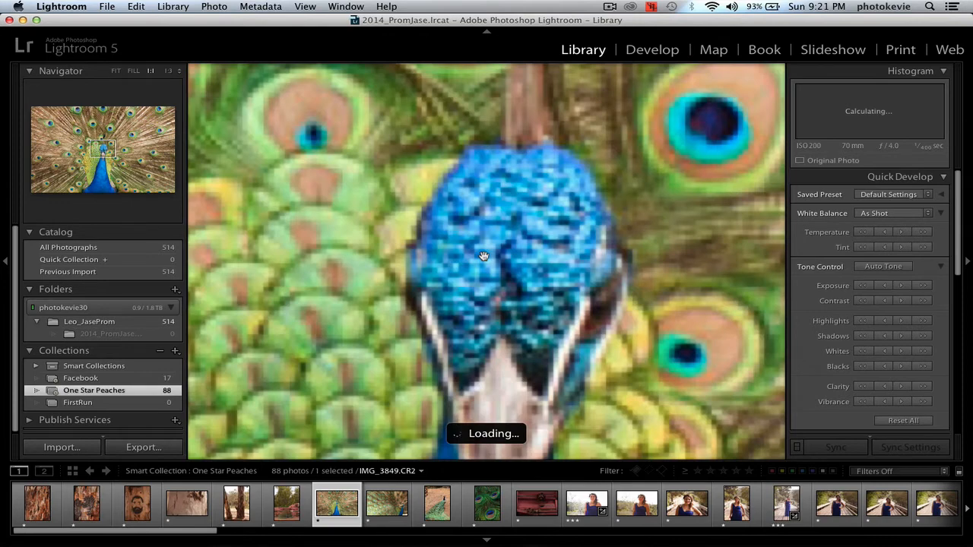
pyautogui.click(484, 257)
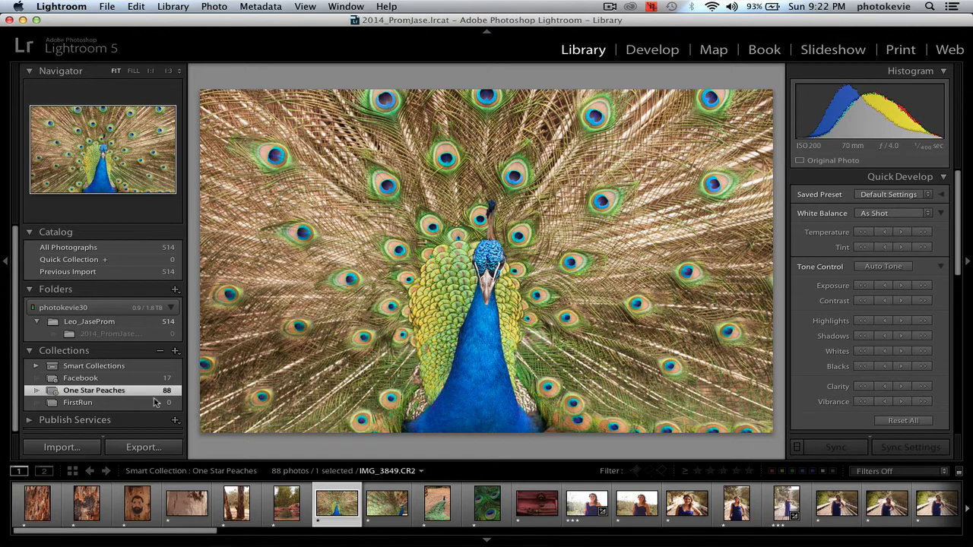
# Step: Start a new smart collection named "Three Stars"
pyautogui.click(174, 351)
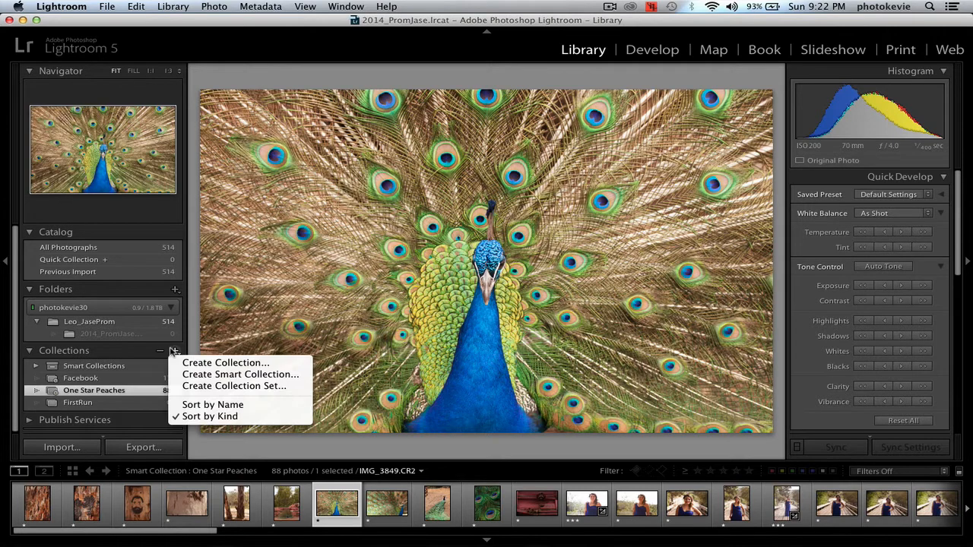
pyautogui.click(214, 375)
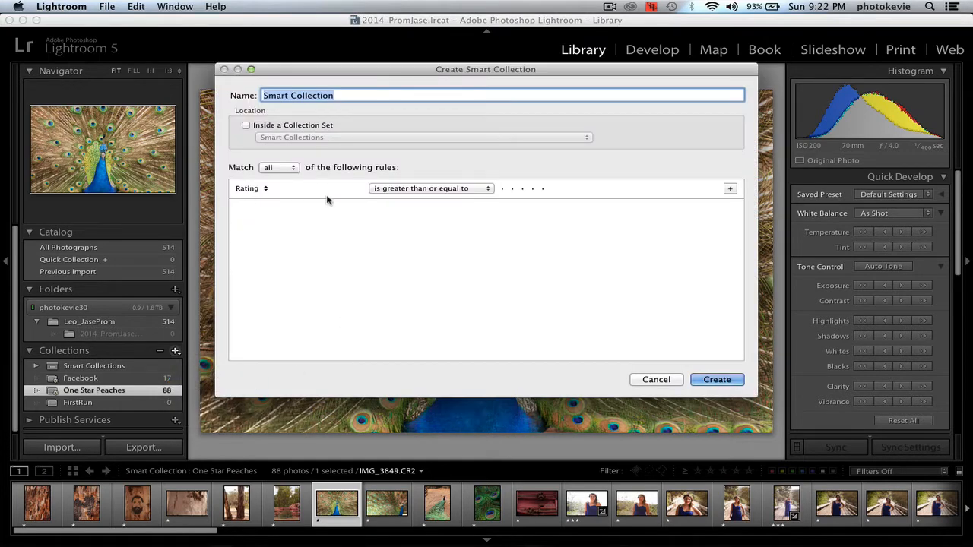
pyautogui.write('Three')
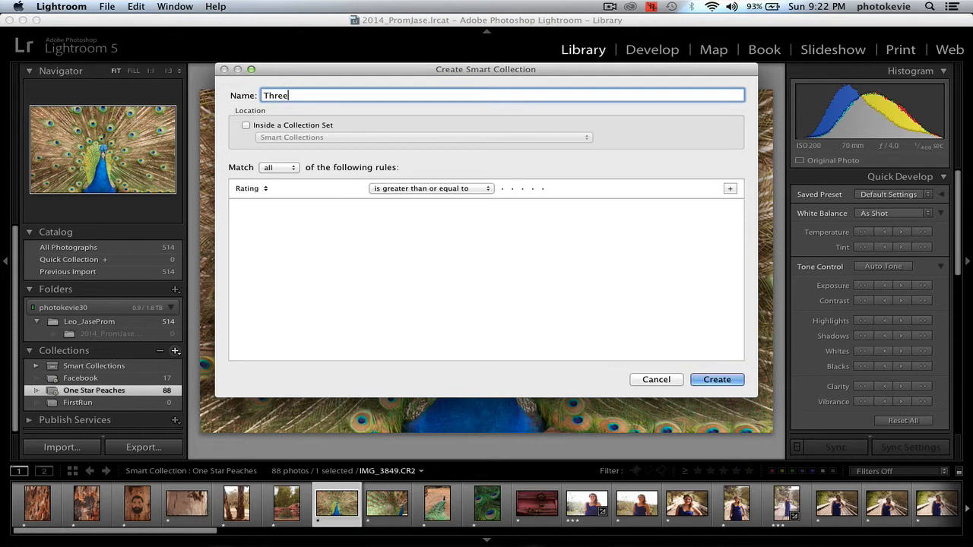
pyautogui.write(' Stars')
# Step: Change the smart collection's first rule to match photos whose lens is 70
pyautogui.click(268, 189)
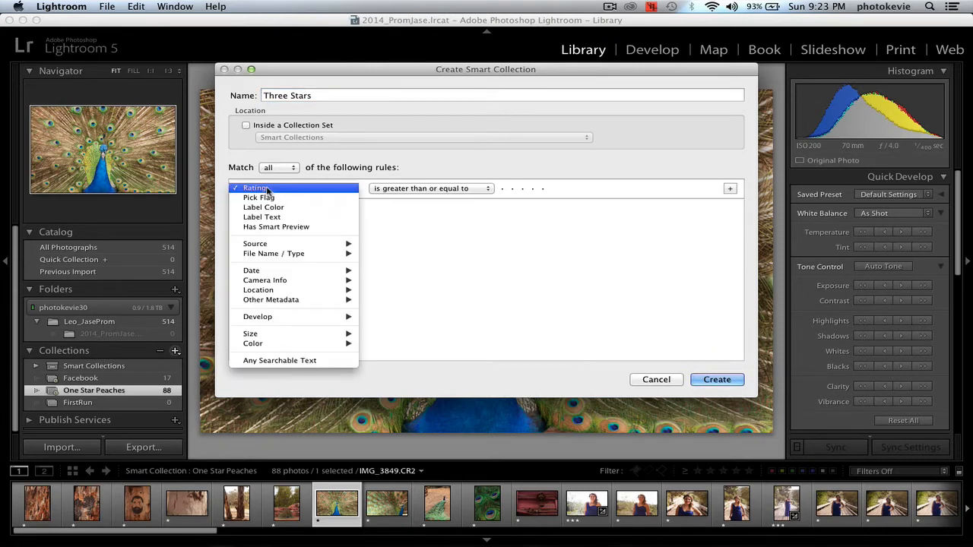
pyautogui.moveTo(279, 299)
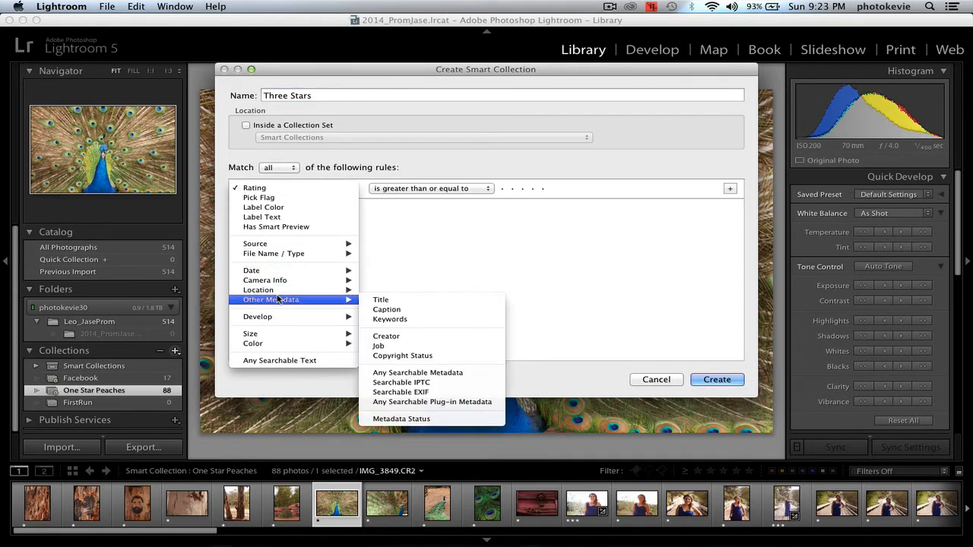
pyautogui.moveTo(320, 290)
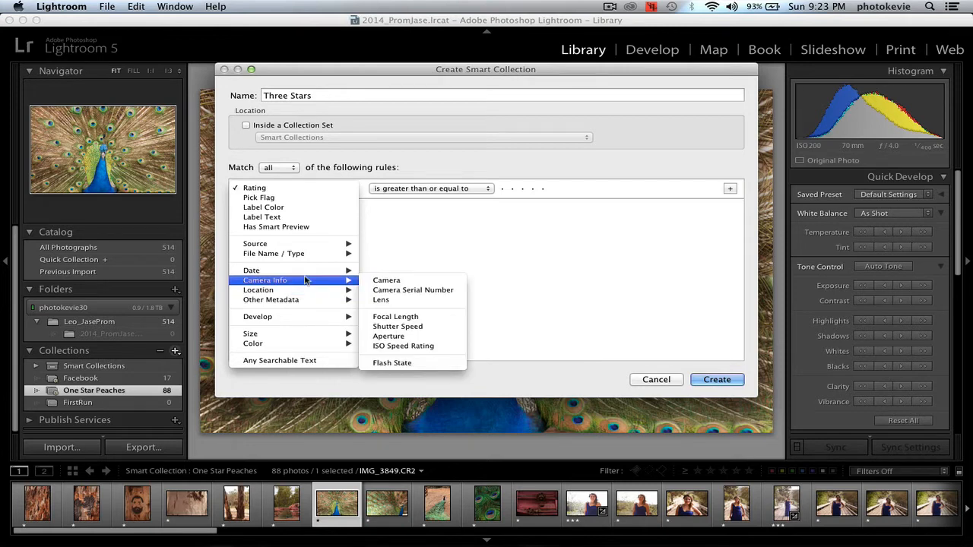
pyautogui.click(383, 300)
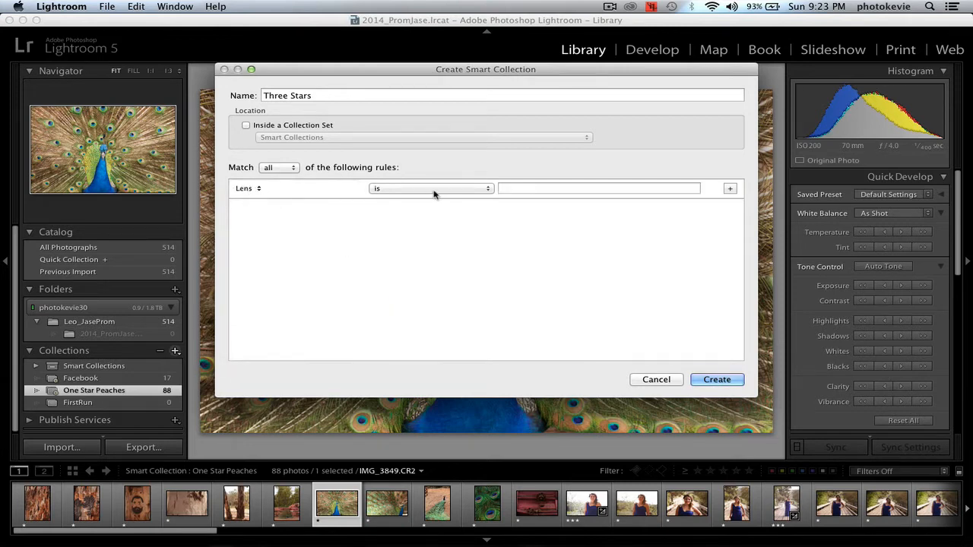
pyautogui.click(482, 190)
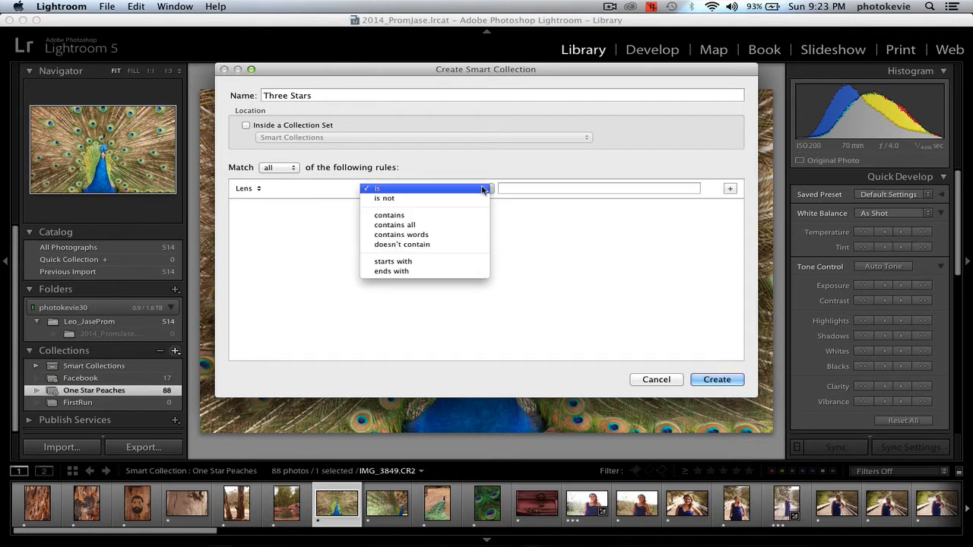
pyautogui.click(482, 189)
pyautogui.click(552, 189)
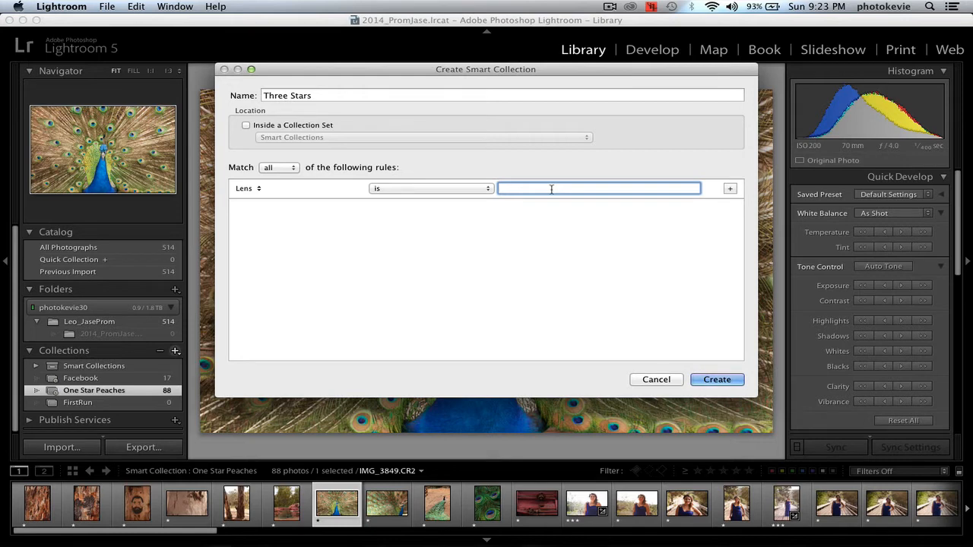
pyautogui.write('70')
# Step: Add a rule for ratings greater than or equal to three stars and create the smart collection as "Three Stars 70MM"
pyautogui.click(730, 188)
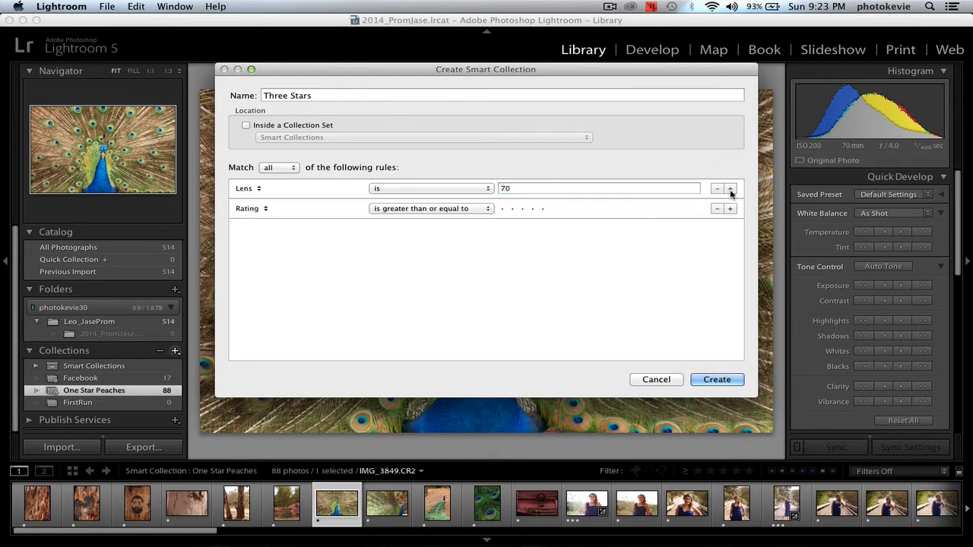
pyautogui.click(523, 209)
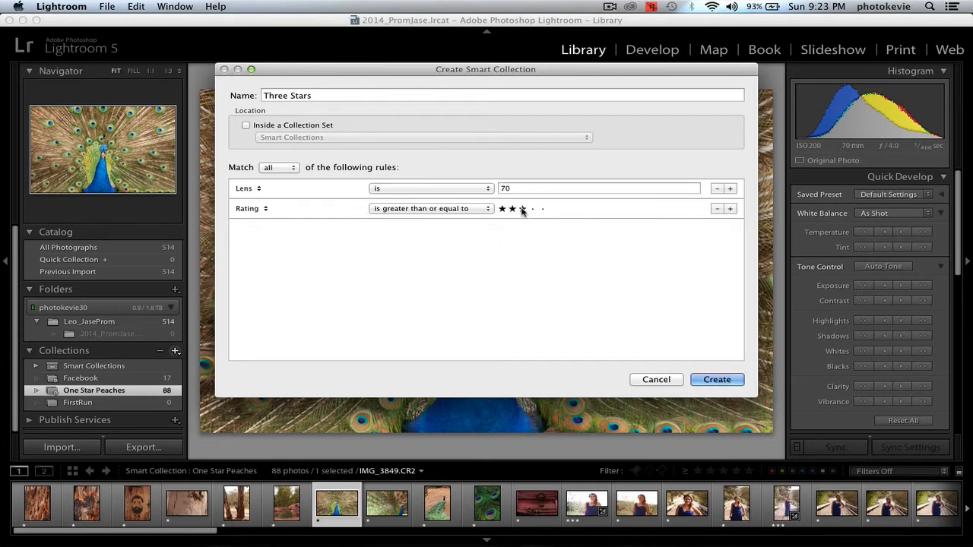
pyautogui.click(370, 91)
pyautogui.press('Right')
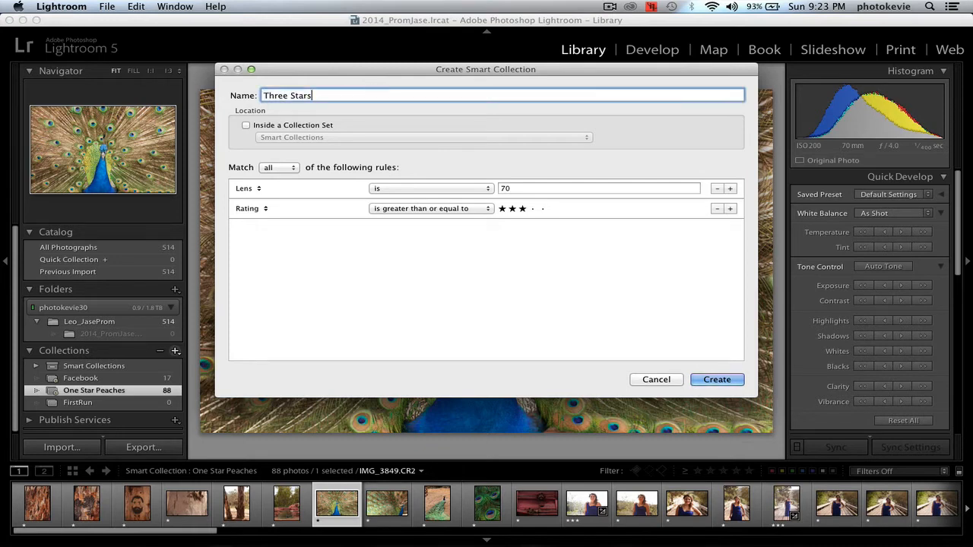
pyautogui.write('70MM')
pyautogui.click(715, 380)
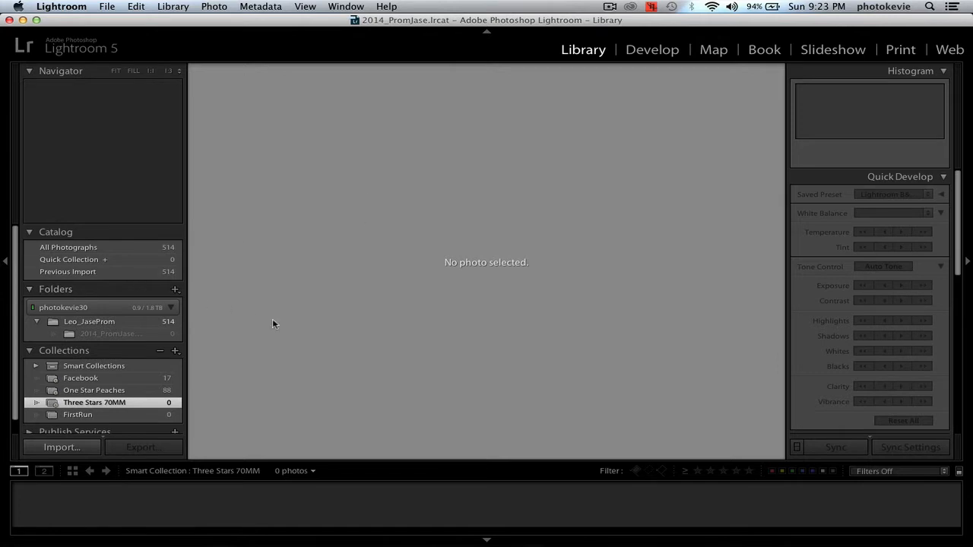
# Step: Review the lens and rating rules of the Three Stars 70MM smart collection
pyautogui.rightClick(122, 403)
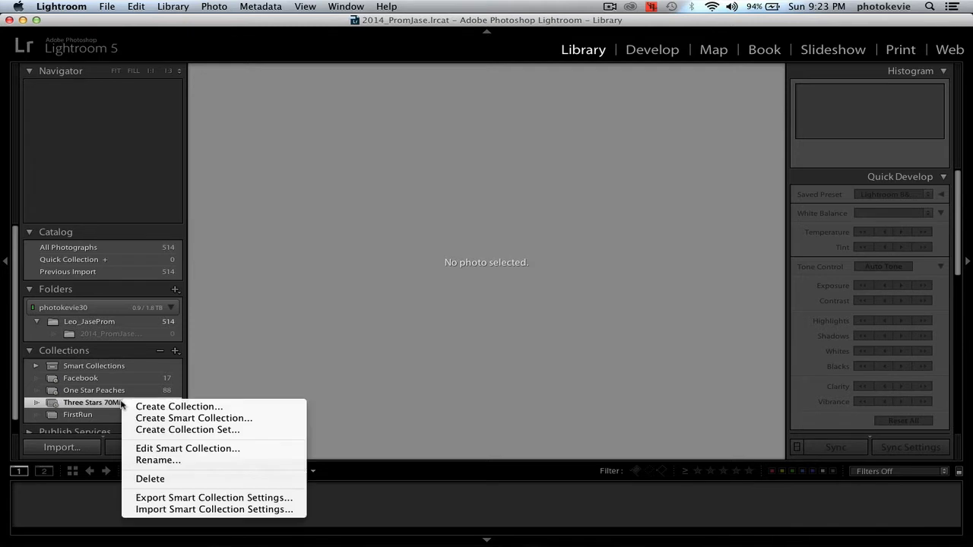
pyautogui.click(148, 453)
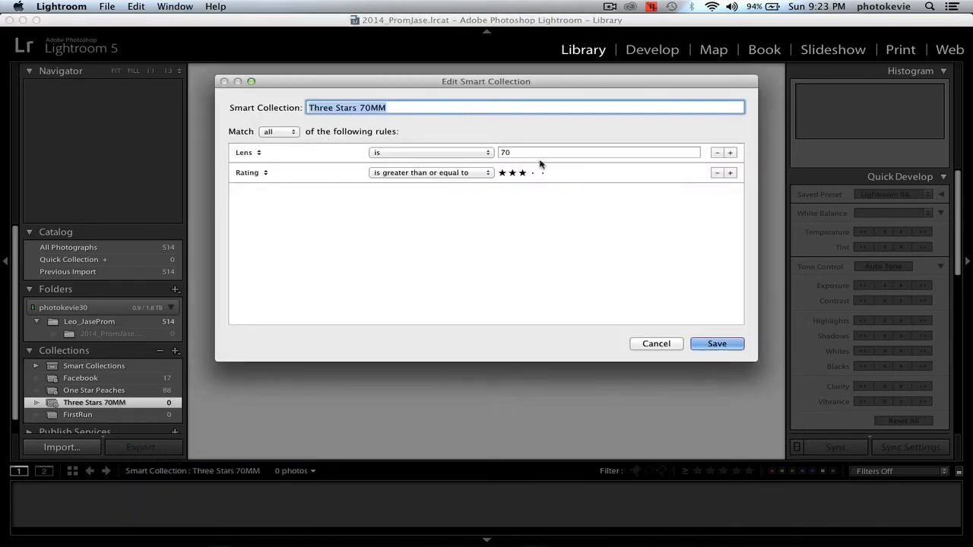
pyautogui.click(524, 152)
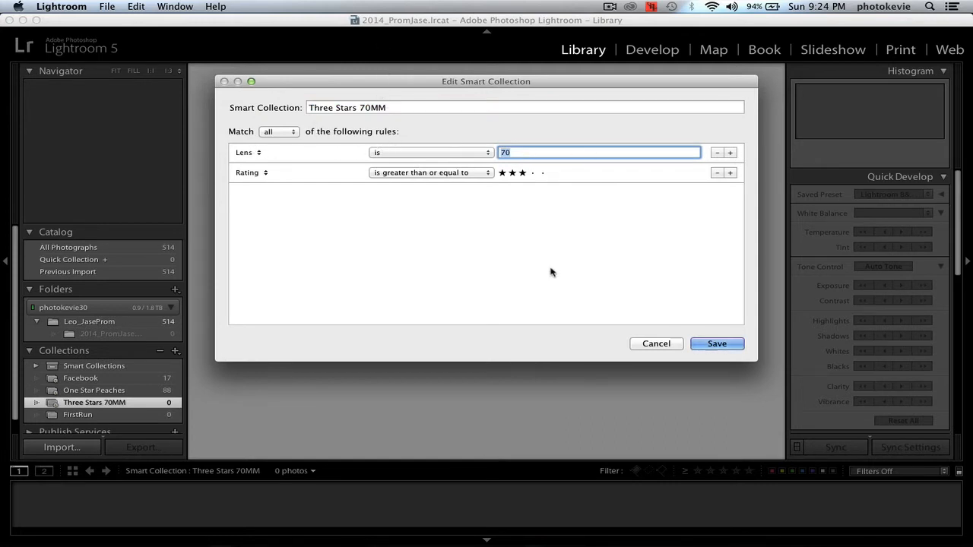
pyautogui.press('Return')
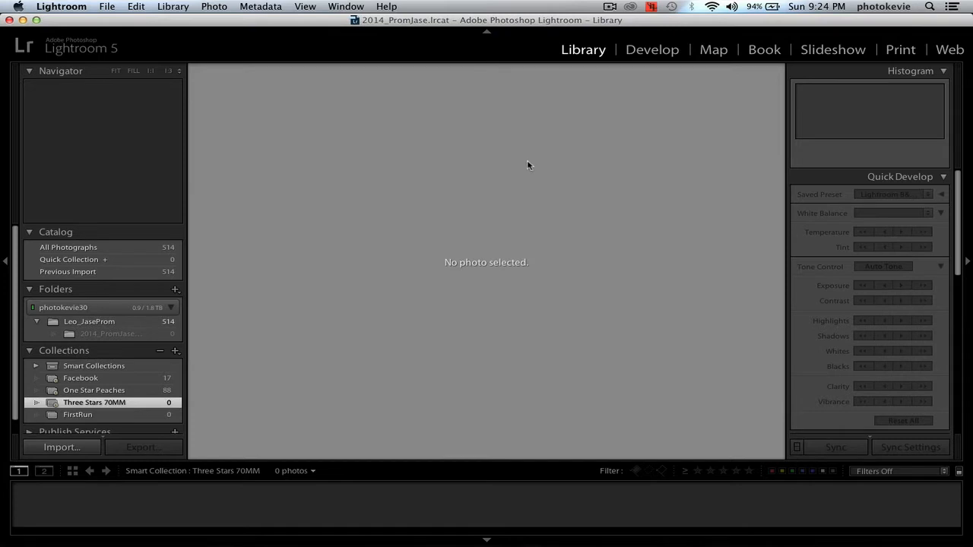
# Step: Show the Three Stars 70MM collection in Grid view with the metadata filter columns
pyautogui.press('t')
pyautogui.press('t')
pyautogui.press('g')
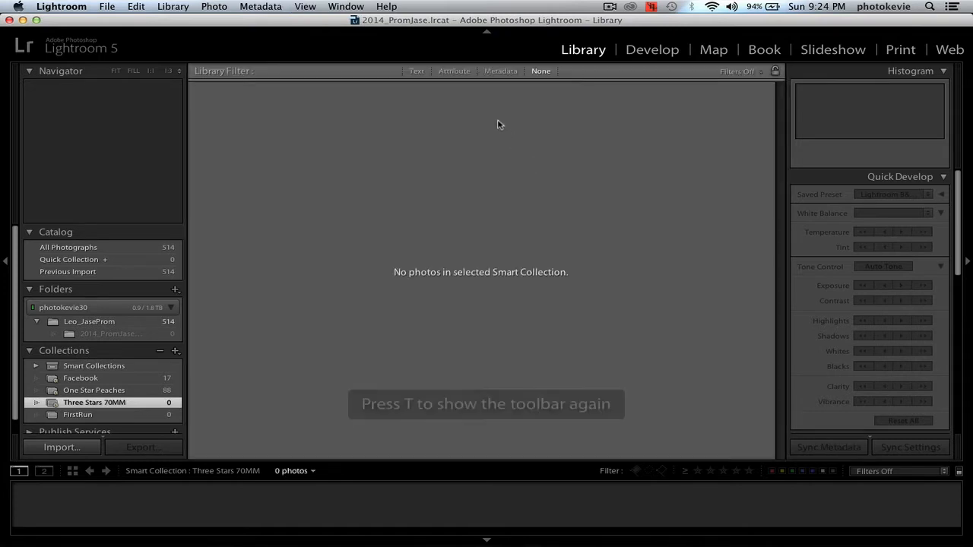
pyautogui.click(500, 73)
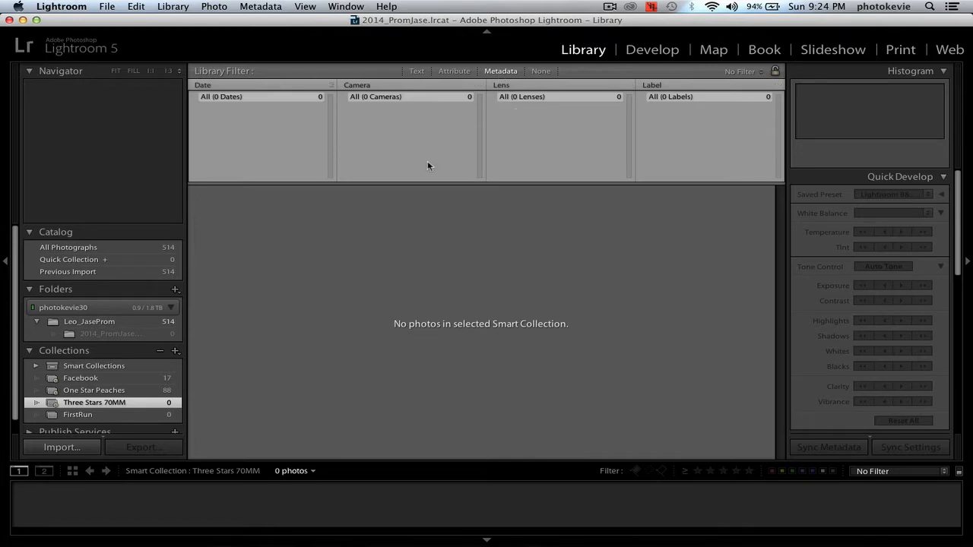
# Step: Filter all photographs in the catalog by the 70mm lens and a rating of three stars or higher
pyautogui.click(136, 250)
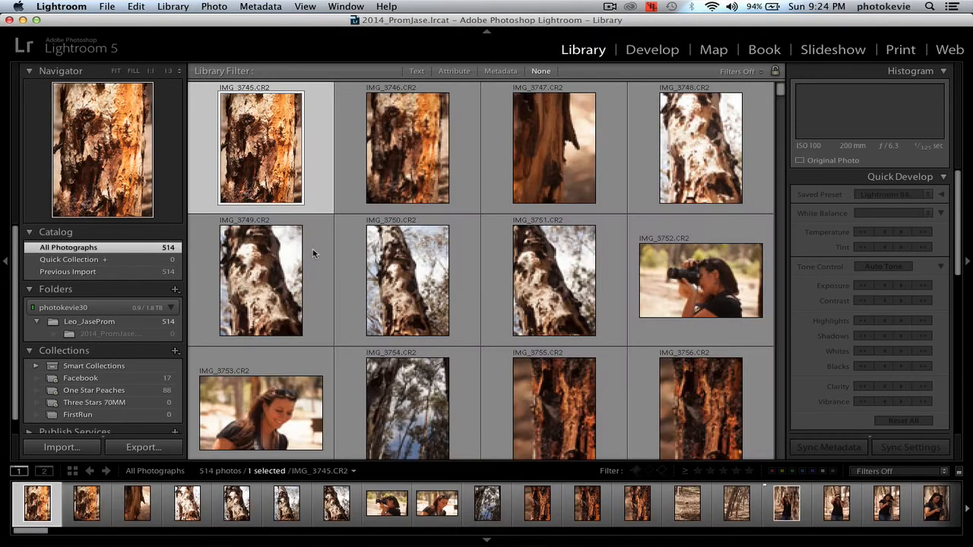
pyautogui.click(452, 71)
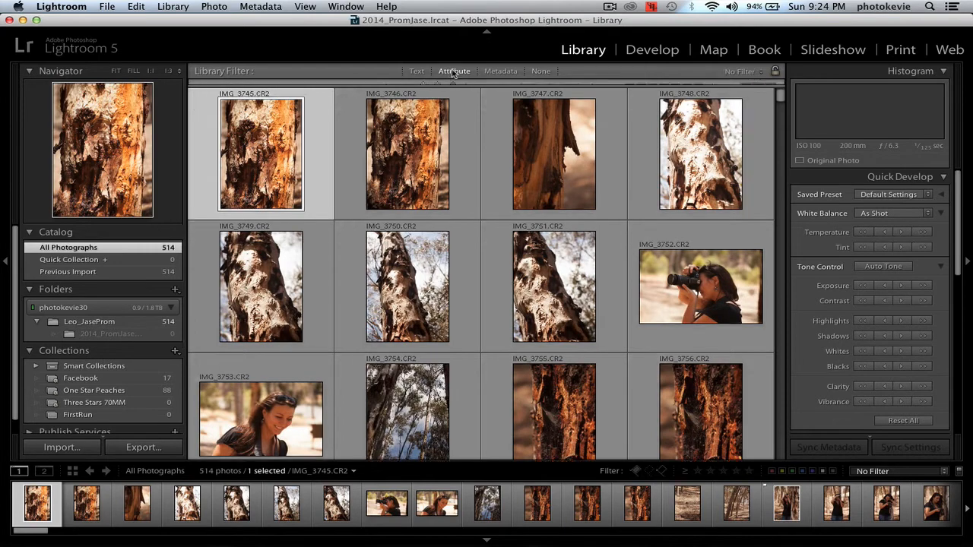
pyautogui.click(500, 71)
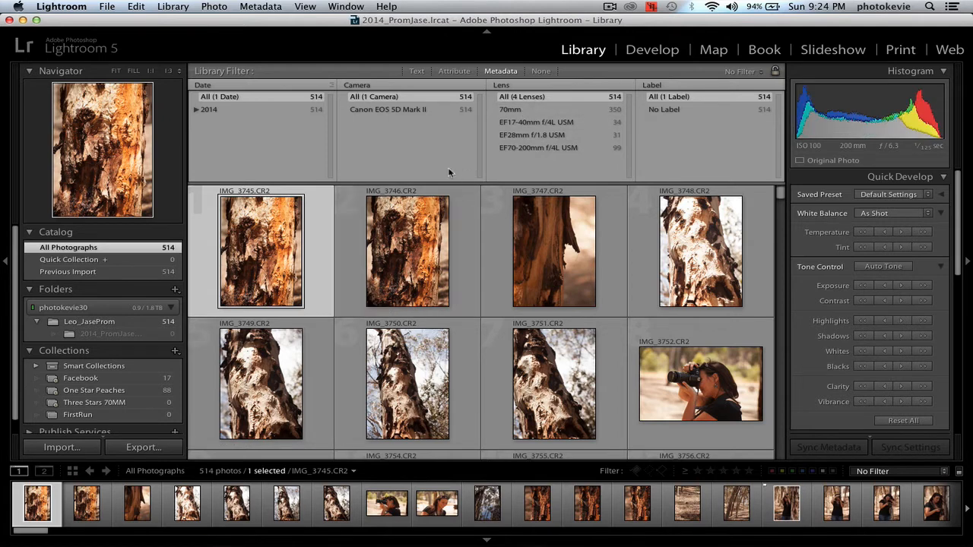
pyautogui.click(543, 111)
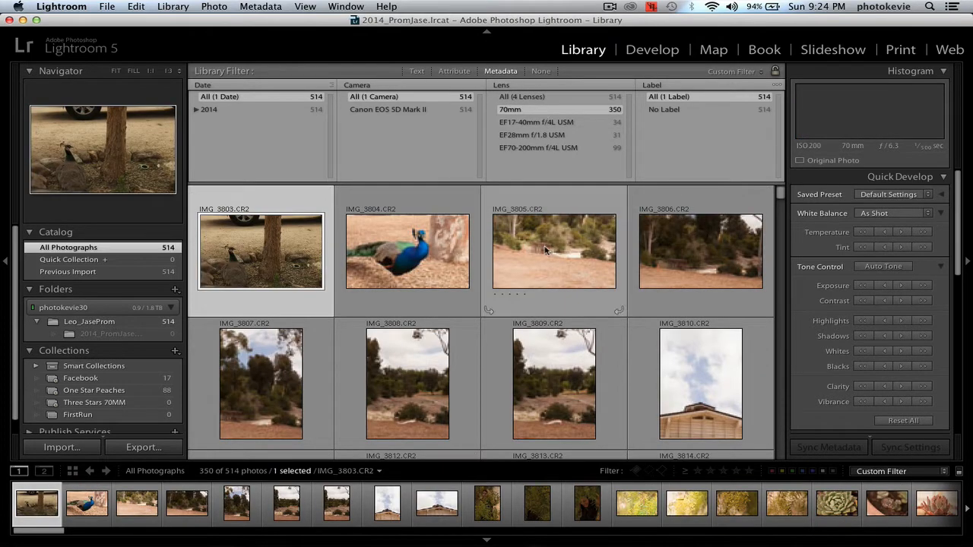
pyautogui.click(722, 471)
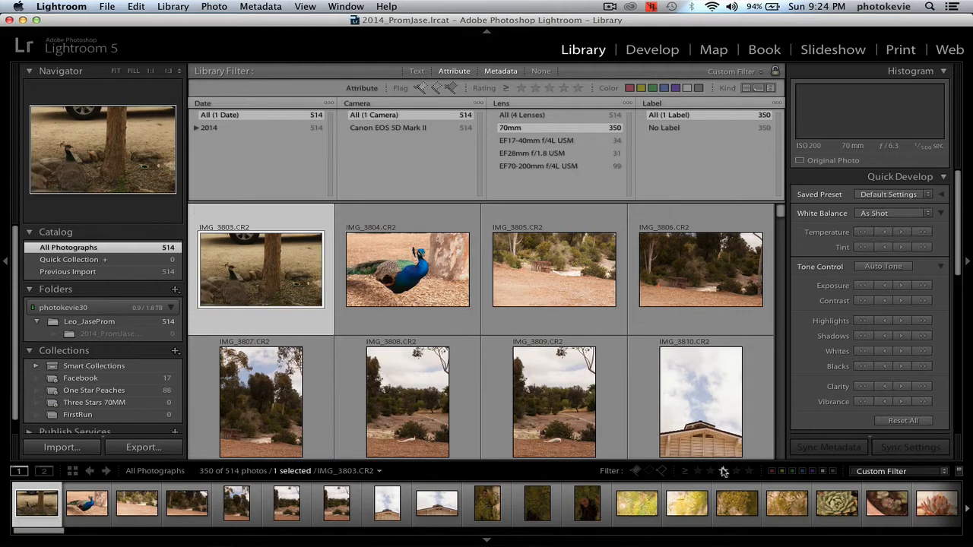
pyautogui.click(723, 471)
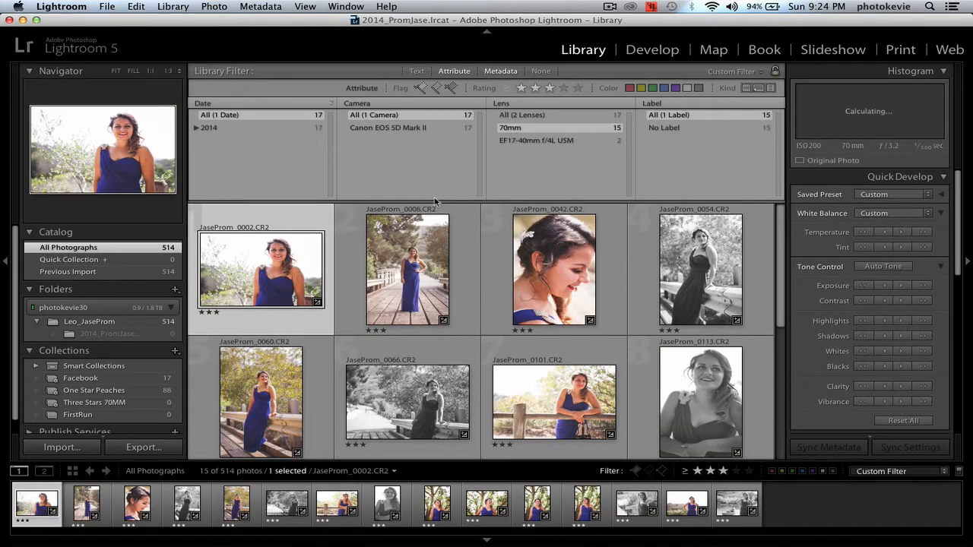
# Step: Recheck the Three Stars 70MM collection and view the Leo_JaseProm folder filtered by lens metadata
pyautogui.click(155, 404)
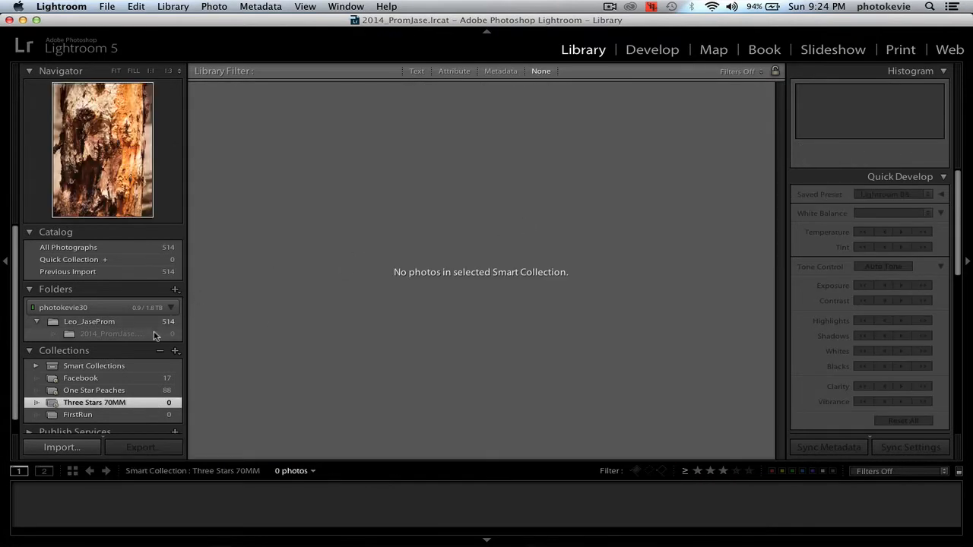
pyautogui.click(153, 323)
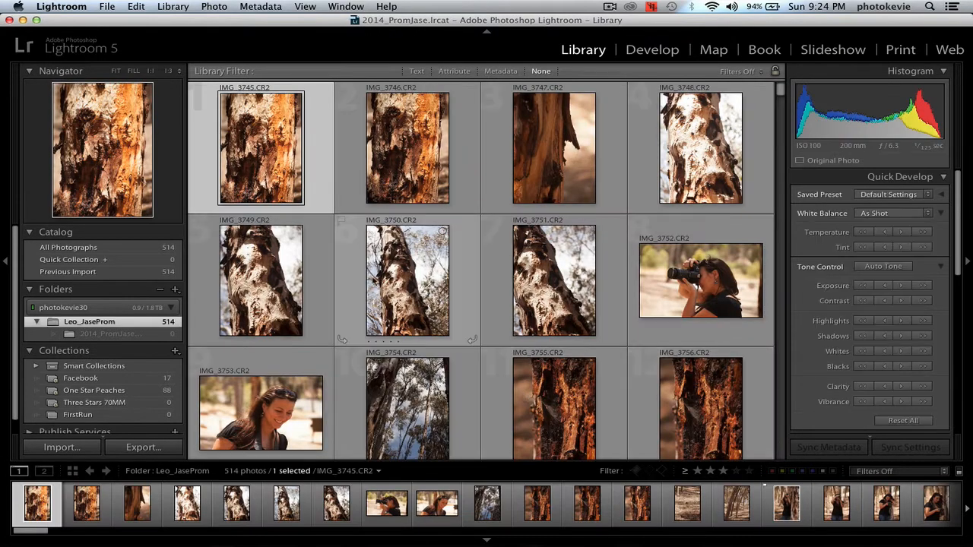
pyautogui.click(500, 71)
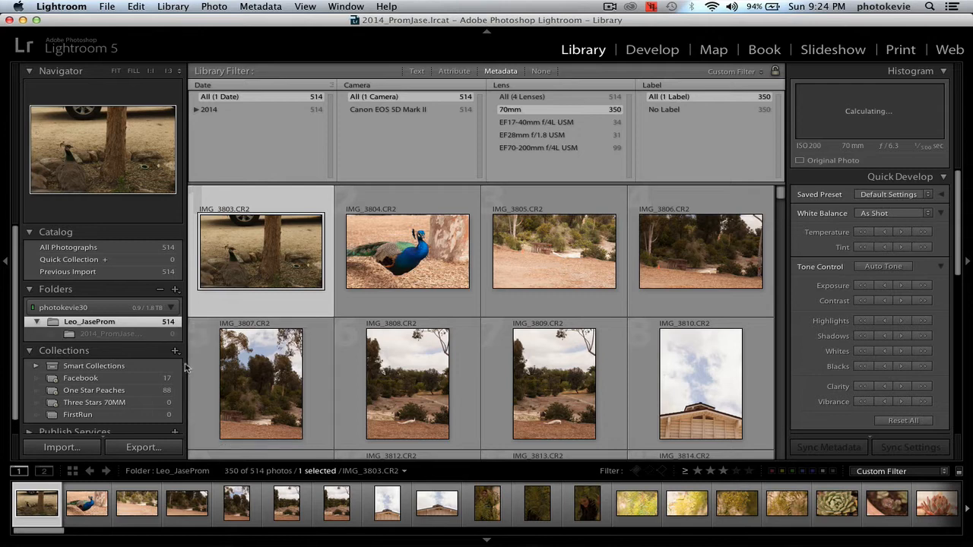
# Step: Remove the lens rule from the Three Stars 70MM smart collection and rename it Three Stars
pyautogui.rightClick(135, 403)
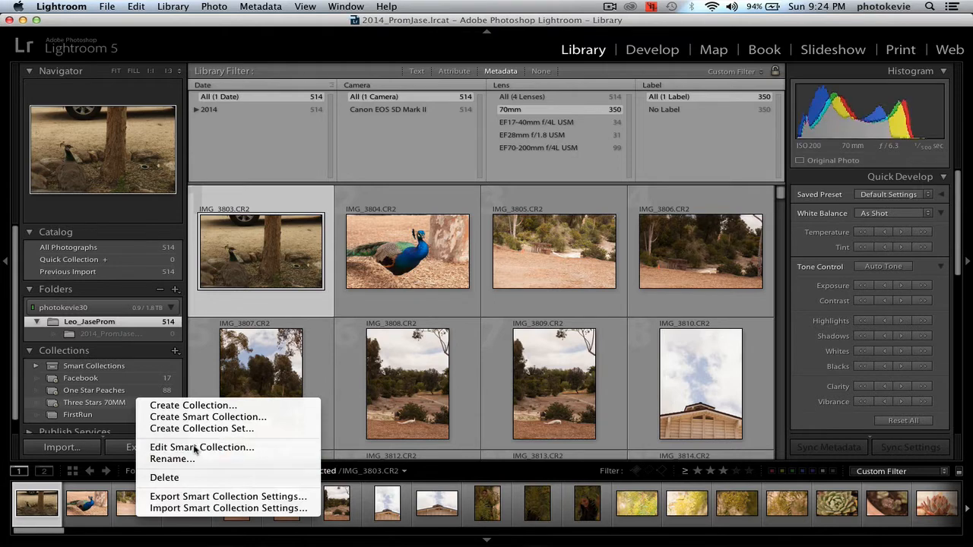
pyautogui.click(196, 447)
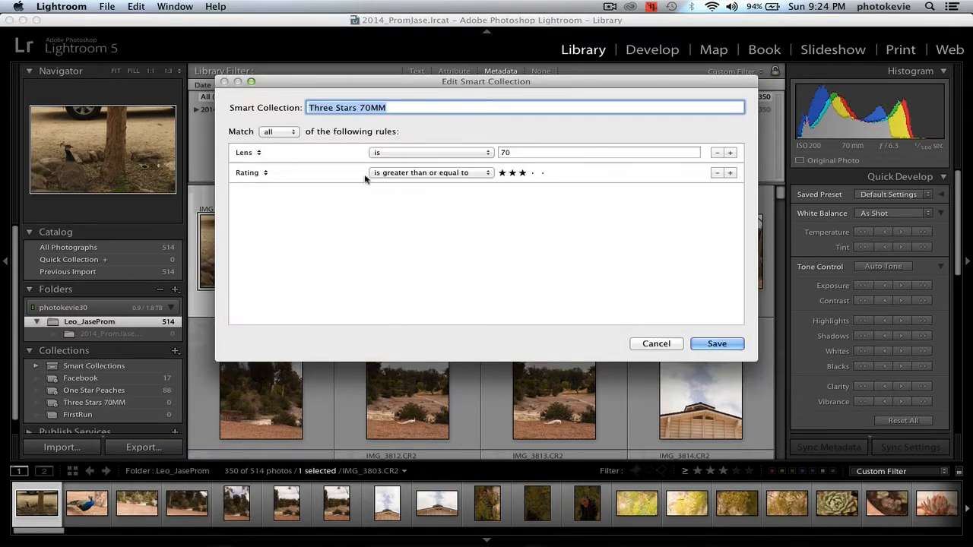
pyautogui.click(719, 153)
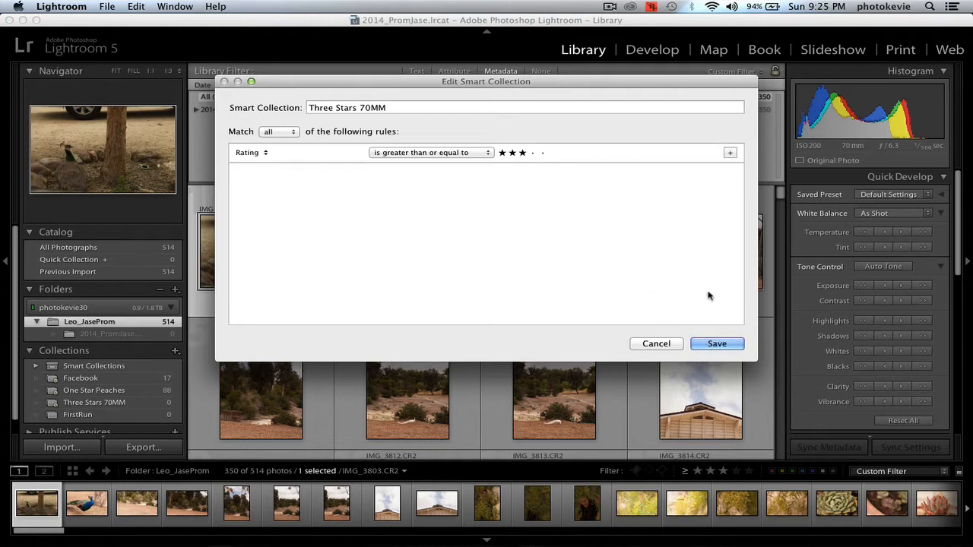
pyautogui.click(402, 107)
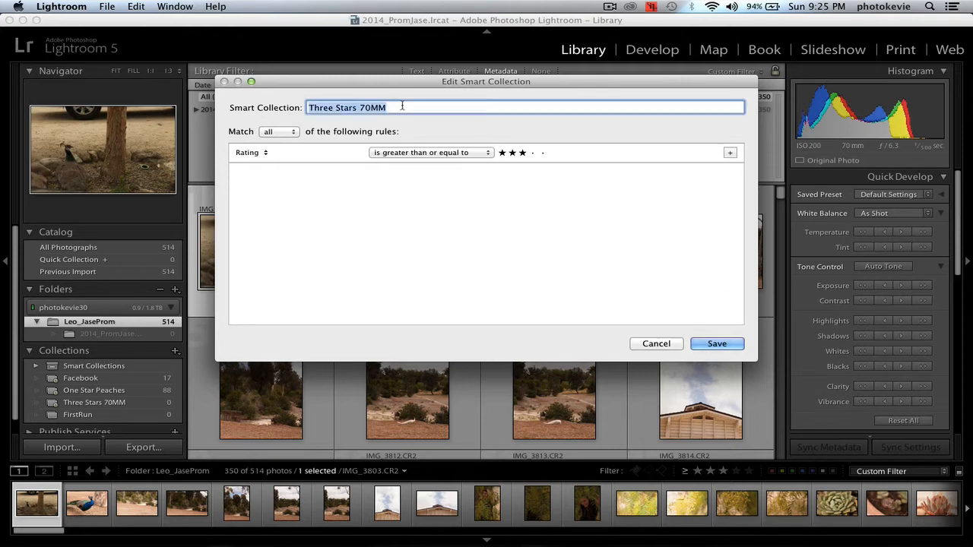
pyautogui.press('Right')
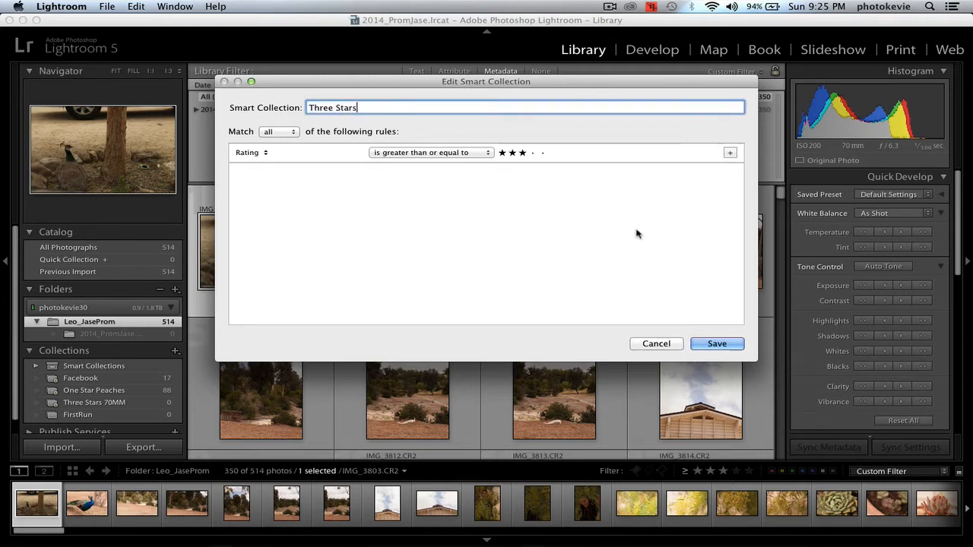
pyautogui.click(712, 342)
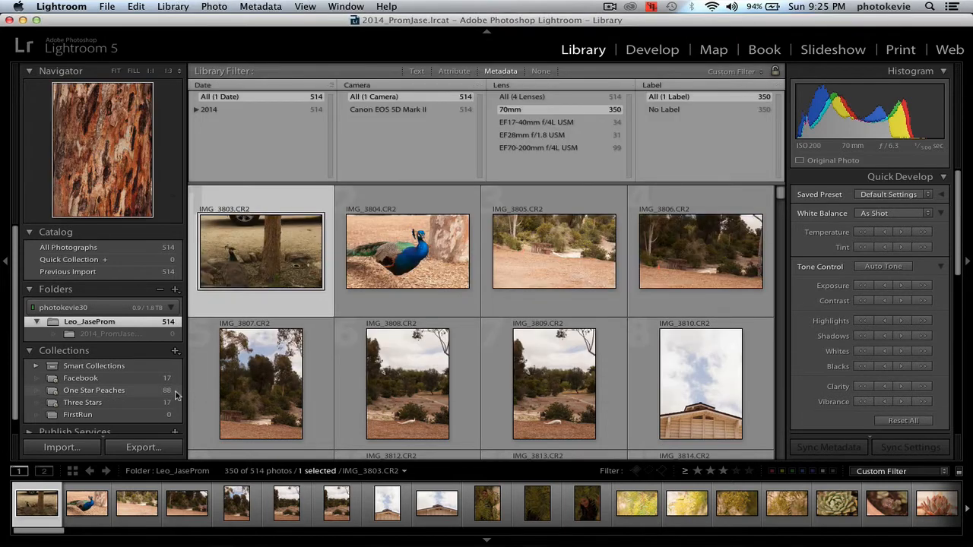
# Step: Look through the photos gathered in the Three Stars smart collection
pyautogui.click(129, 402)
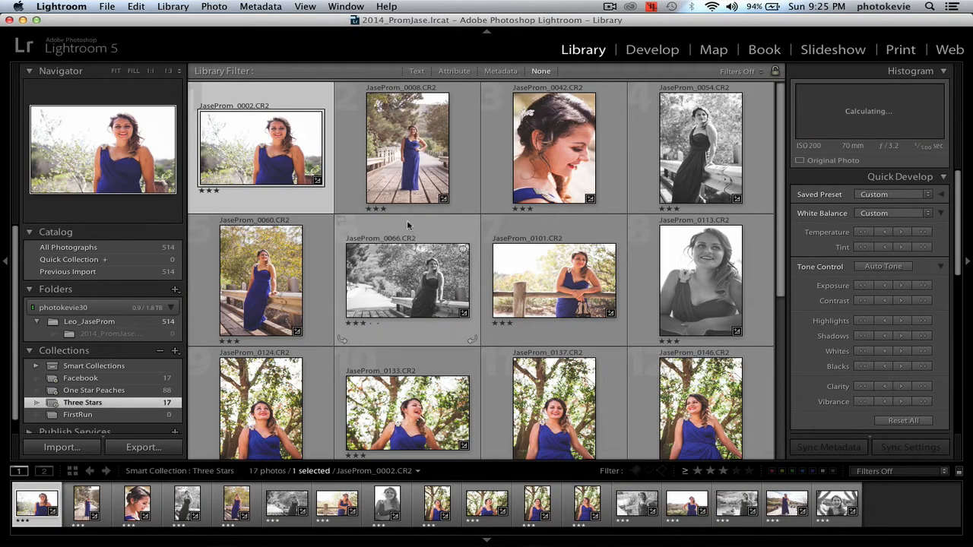
pyautogui.scroll(-5, 406, 225)
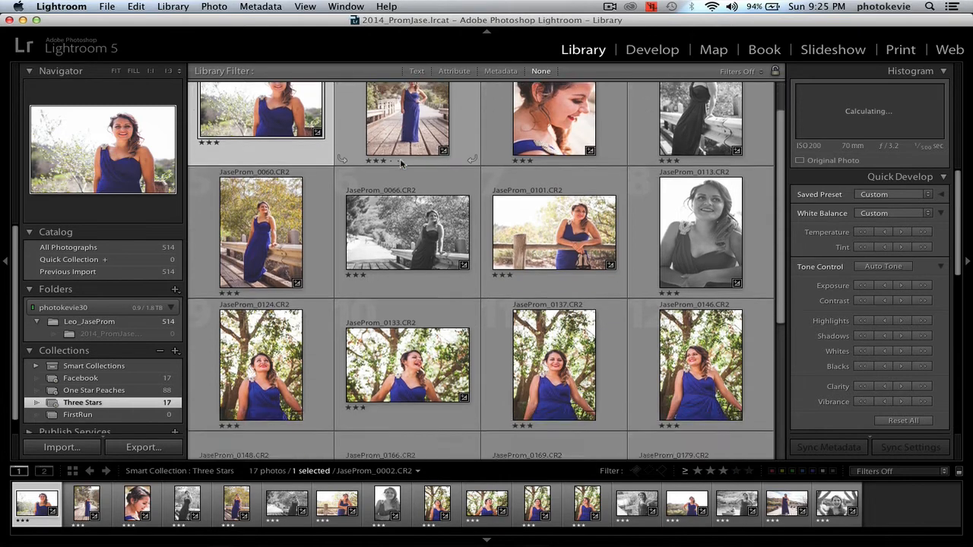
pyautogui.scroll(5, 402, 163)
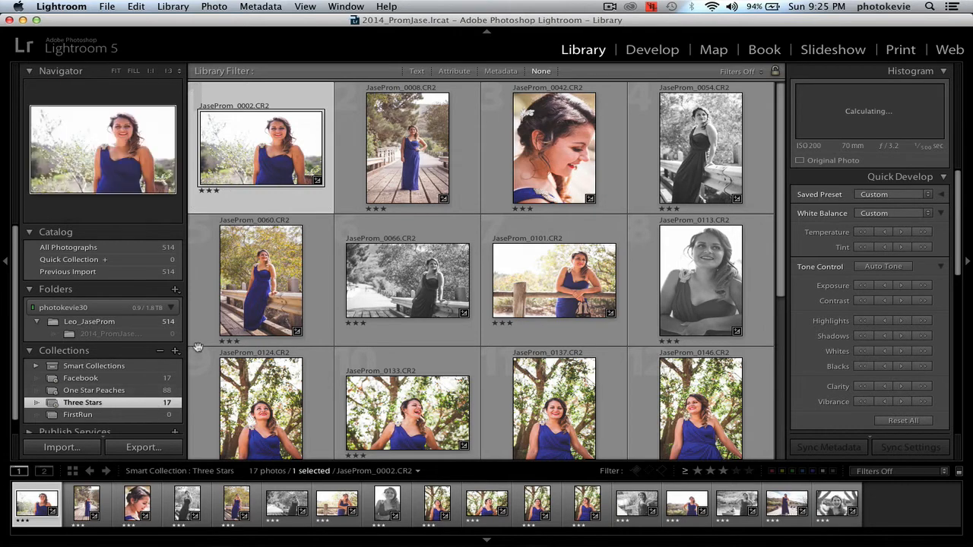
# Step: Assign the green colour label to scattered photos in the Leo_JaseProm folder, starting with IMG_3884.CR2 and continuing through the portrait shots
pyautogui.click(146, 327)
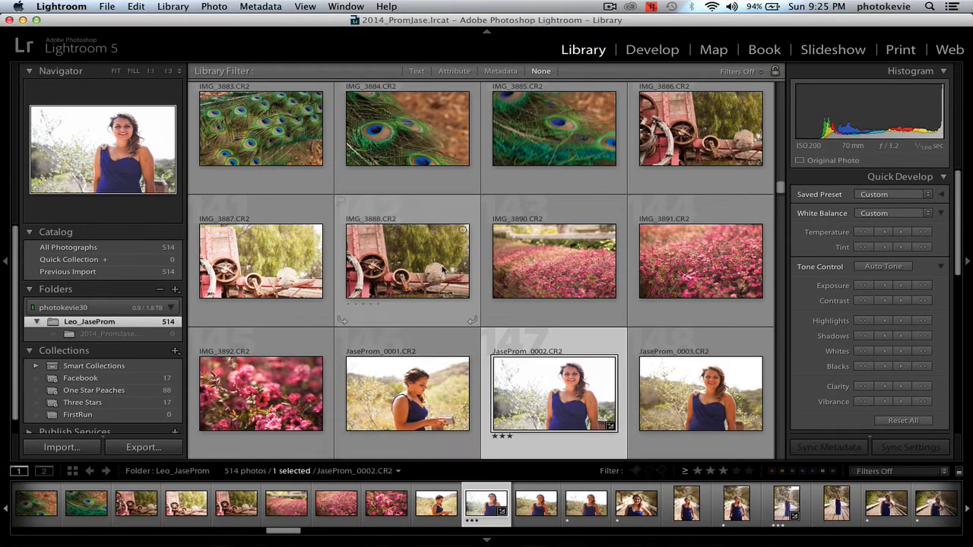
pyautogui.click(407, 180)
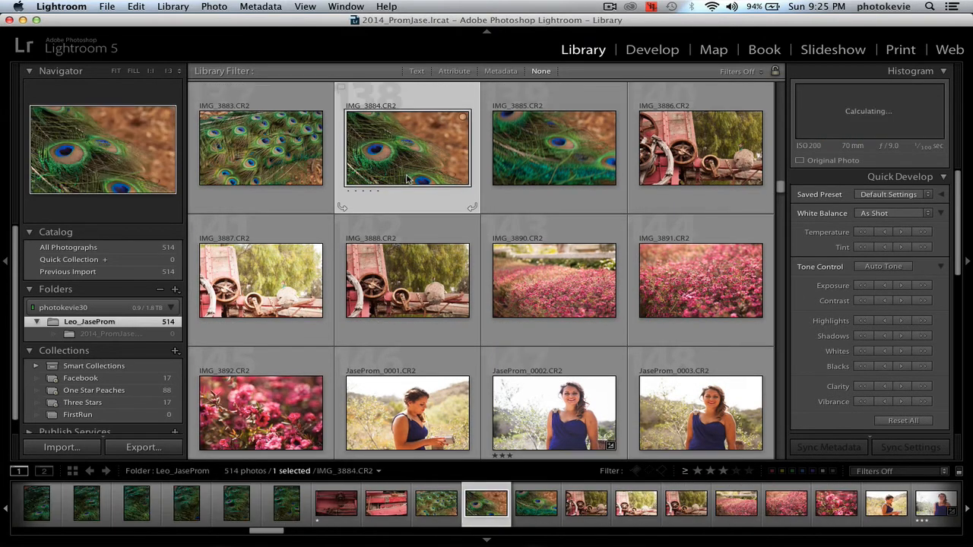
pyautogui.press('8')
pyautogui.press('Down')
pyautogui.press('Down')
pyautogui.press('Down')
pyautogui.press('8')
pyautogui.press('Down')
pyautogui.press('Down')
pyautogui.press('Down')
pyautogui.press('Down')
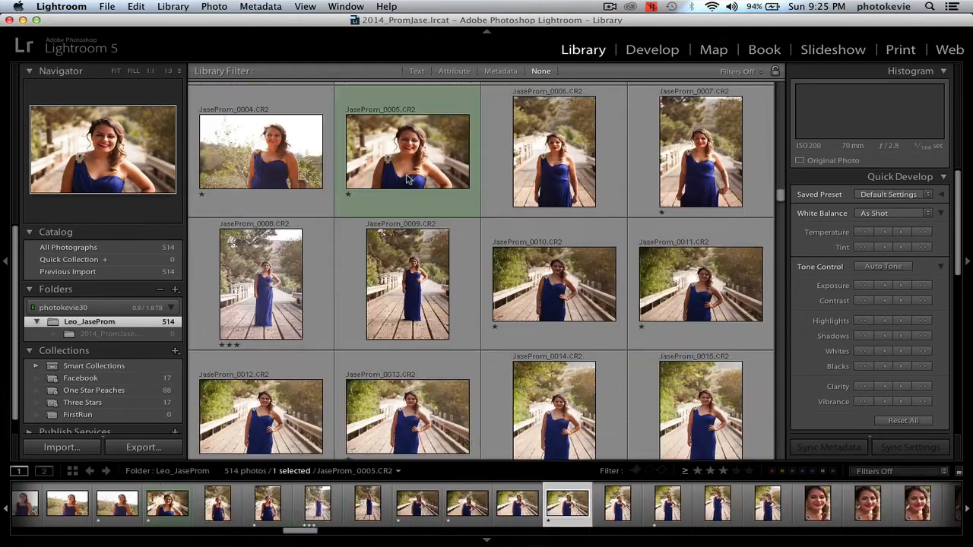
pyautogui.press('8')
pyautogui.press('Down')
pyautogui.press('Right')
pyautogui.press('Down')
pyautogui.press('Right')
pyautogui.press('8')
pyautogui.press('Down')
pyautogui.press('8')
pyautogui.press('Down')
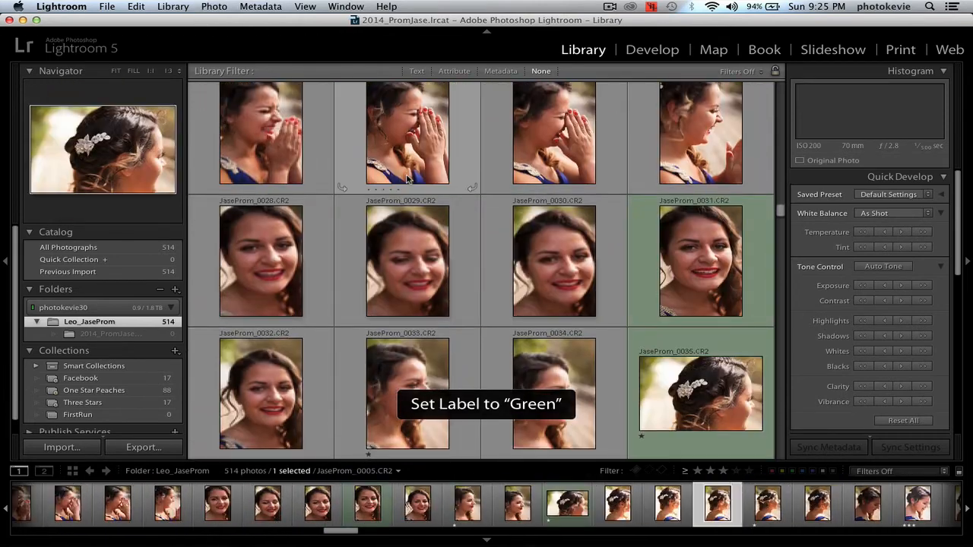
pyautogui.press('Down')
pyautogui.press('Left')
pyautogui.press('Left')
pyautogui.press('Down')
pyautogui.press('8')
pyautogui.press('Down')
pyautogui.press('Left')
pyautogui.press('8')
pyautogui.press('Left')
pyautogui.press('Down')
pyautogui.press('8')
pyautogui.press('Down')
pyautogui.press('Right')
pyautogui.press('8')
pyautogui.press('Right')
pyautogui.press('8')
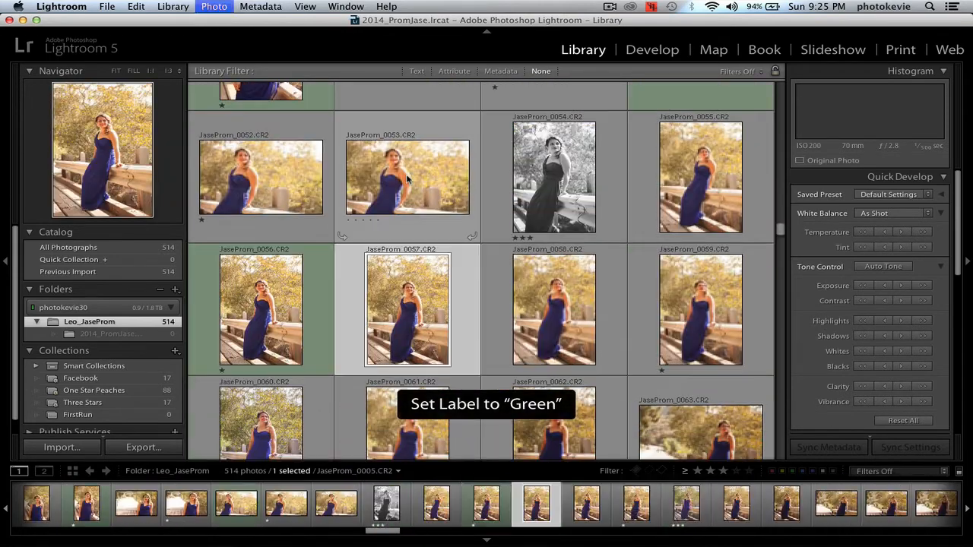
pyautogui.press('Down')
pyautogui.press('Left')
pyautogui.press('Down')
pyautogui.press('Down')
pyautogui.press('8')
pyautogui.press('Down')
pyautogui.press('Right')
pyautogui.press('8')
pyautogui.press('8')
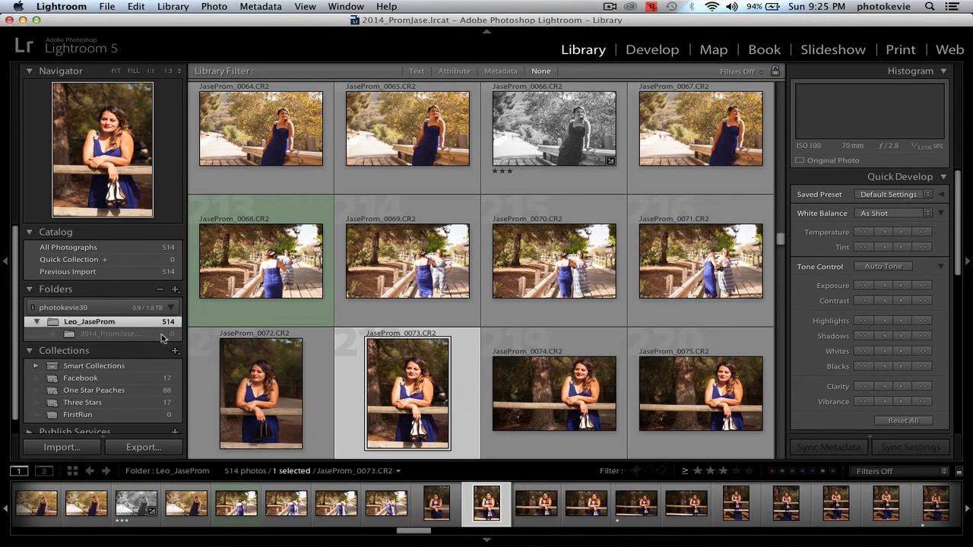
# Step: Start a new smart collection whose only rule is Label Color is green, without the lens and rating rules
pyautogui.click(175, 354)
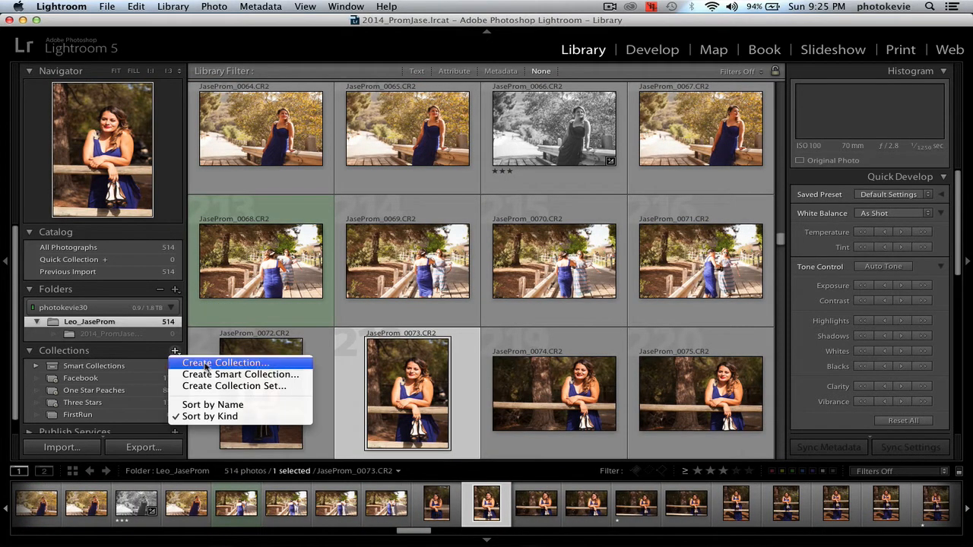
pyautogui.click(228, 374)
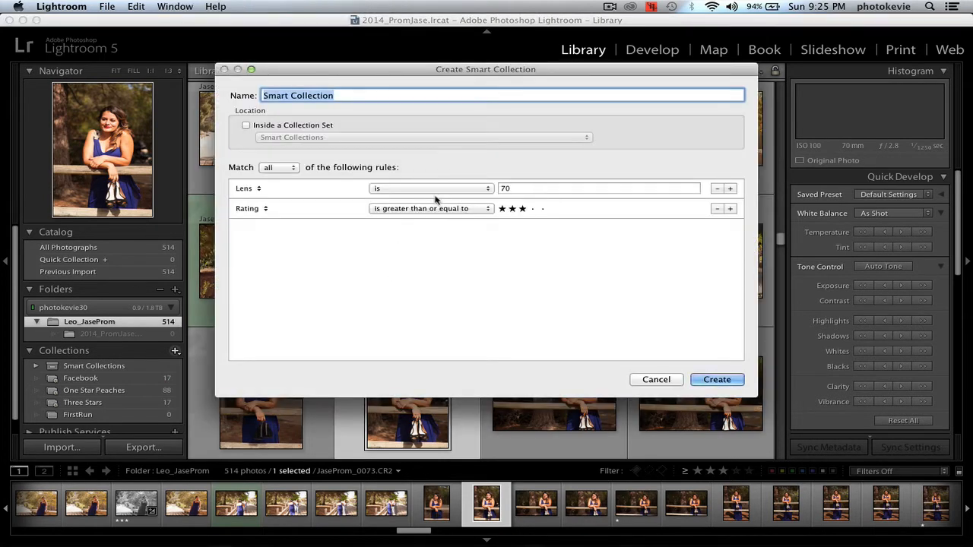
pyautogui.click(717, 189)
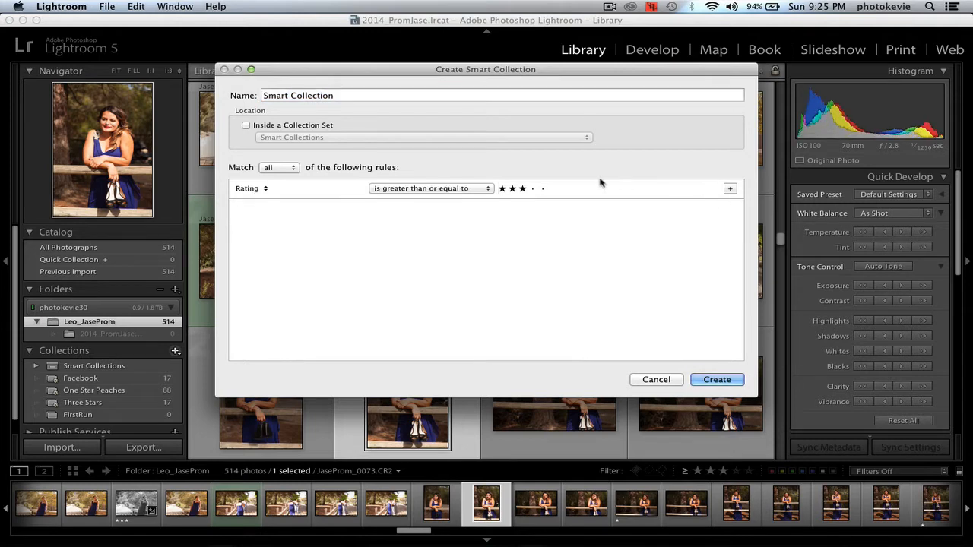
pyautogui.click(265, 190)
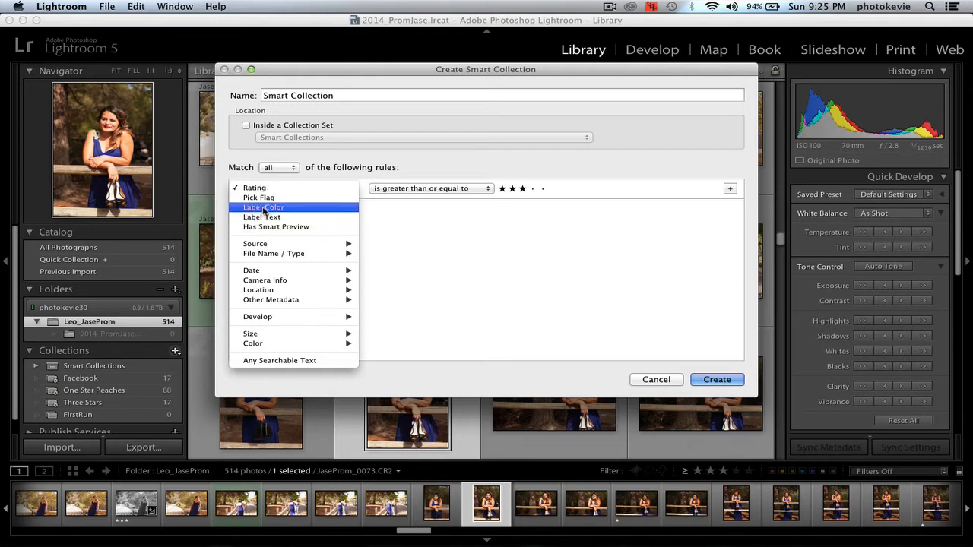
pyautogui.click(263, 207)
pyautogui.click(520, 188)
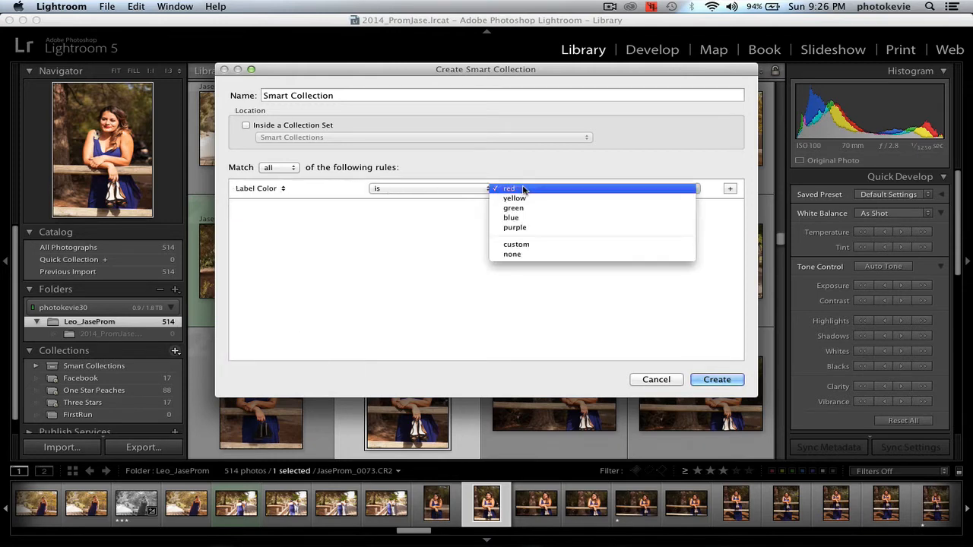
pyautogui.click(536, 208)
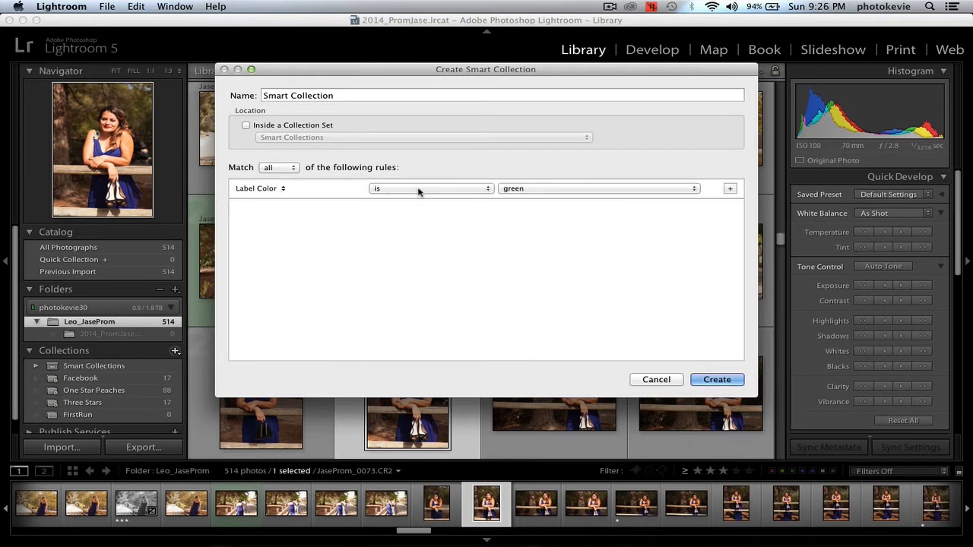
pyautogui.click(419, 190)
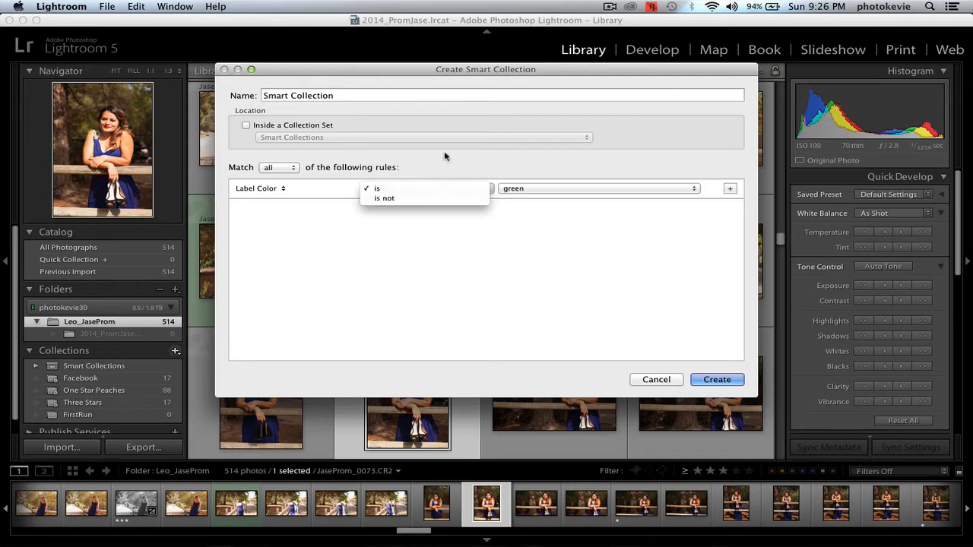
pyautogui.click(388, 95)
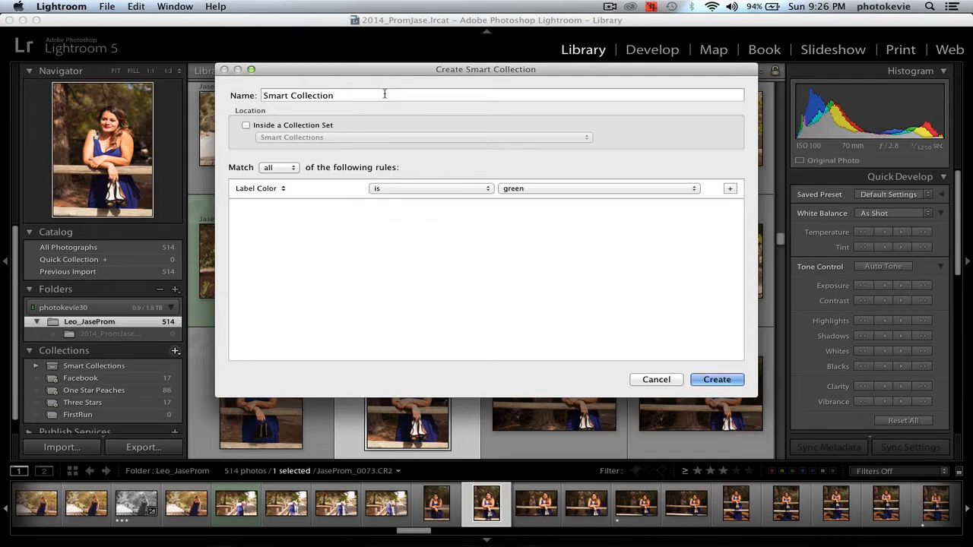
# Step: Name the smart collection Blog Images, create it and look over its photos
pyautogui.click(369, 95)
pyautogui.write('B')
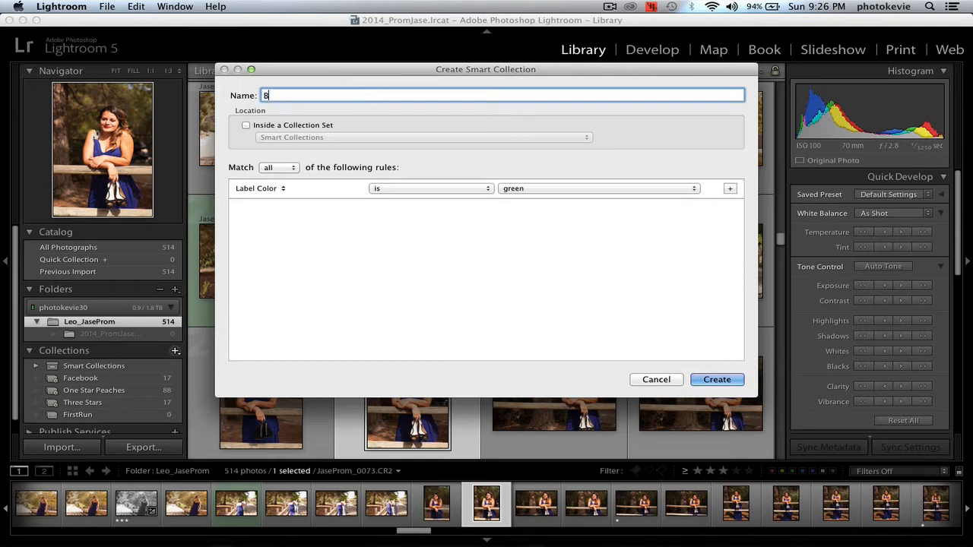
pyautogui.write('log Images')
pyautogui.click(713, 379)
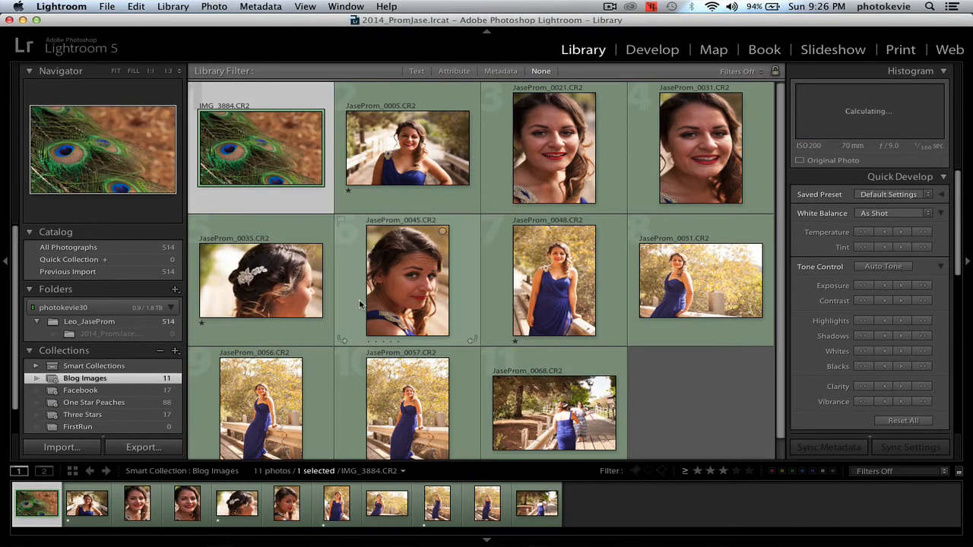
pyautogui.scroll(-2, 360, 305)
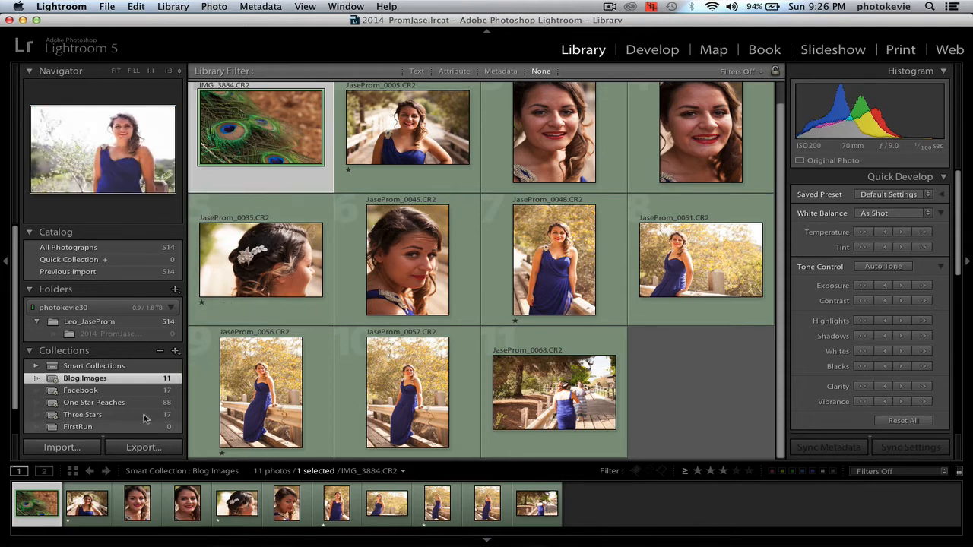
# Step: Create a regular collection named Jase Prom without including the selected photos
pyautogui.click(175, 351)
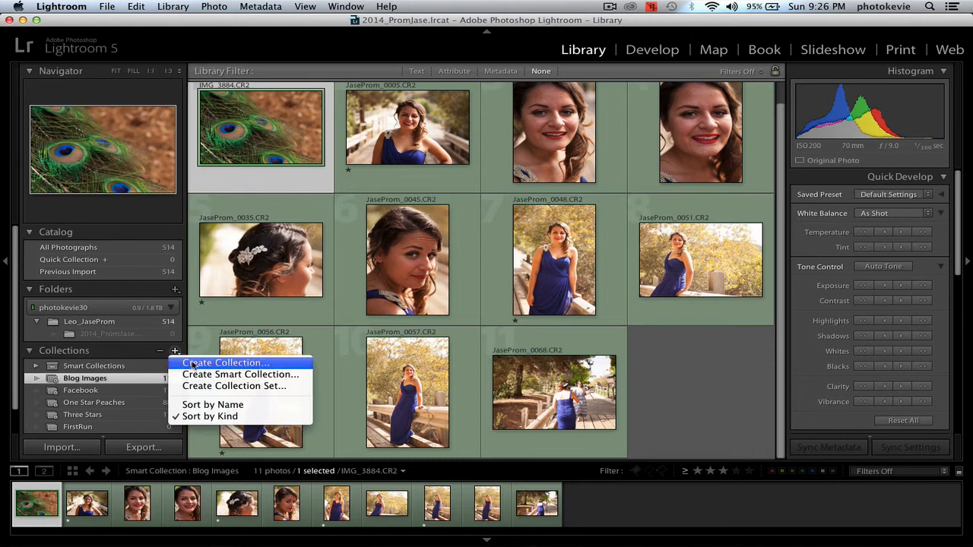
pyautogui.click(191, 364)
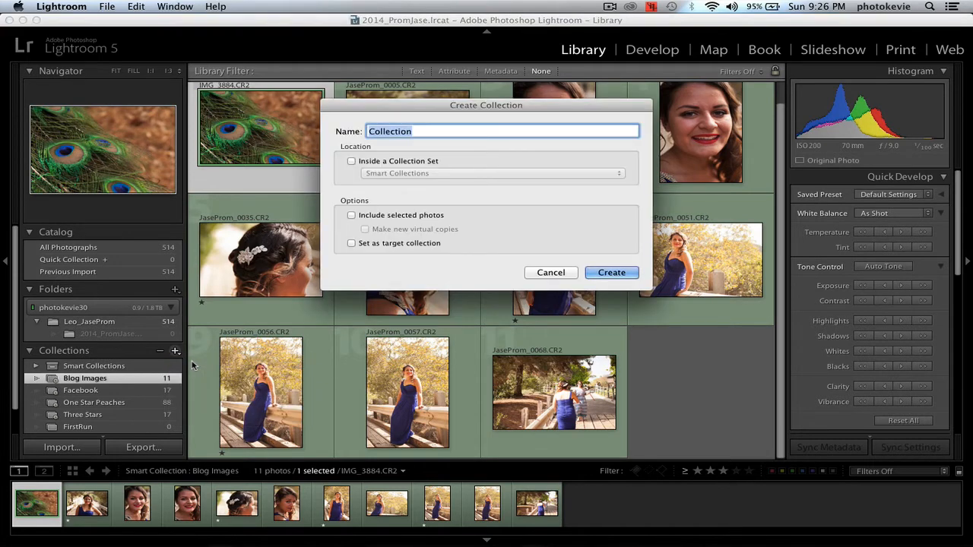
pyautogui.write('Jase')
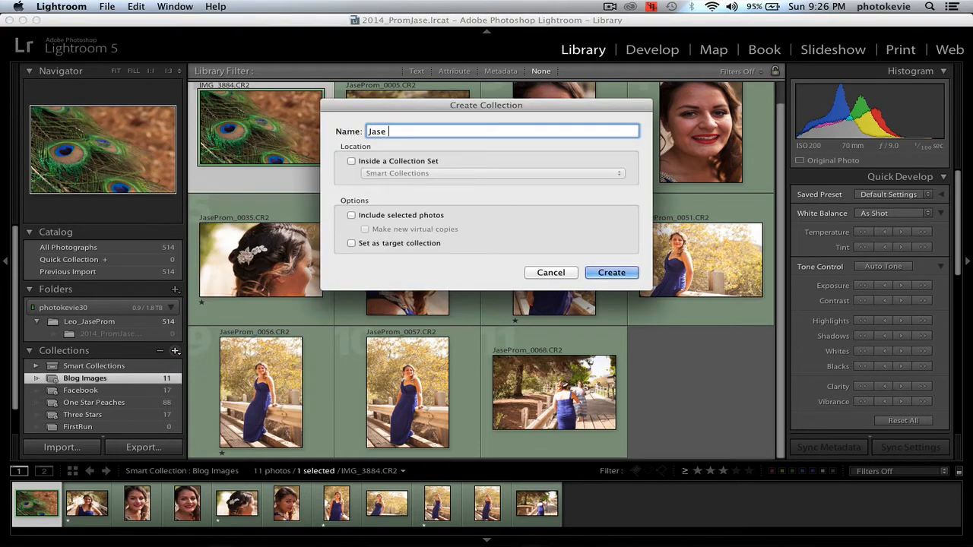
pyautogui.write(' Prom')
pyautogui.press('Return')
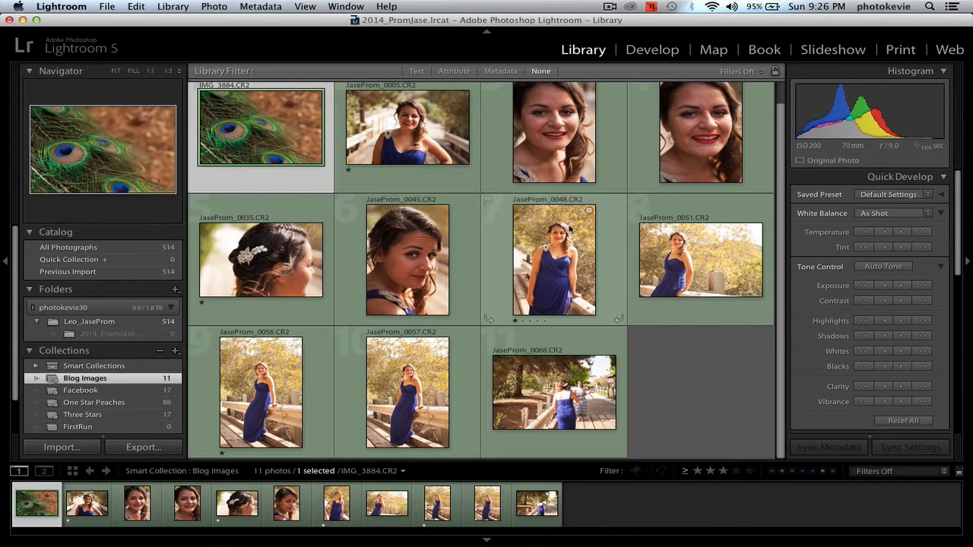
# Step: Look over the Blog Images photos and compare the contents of the Facebook and Three Stars smart collections
pyautogui.click(425, 138)
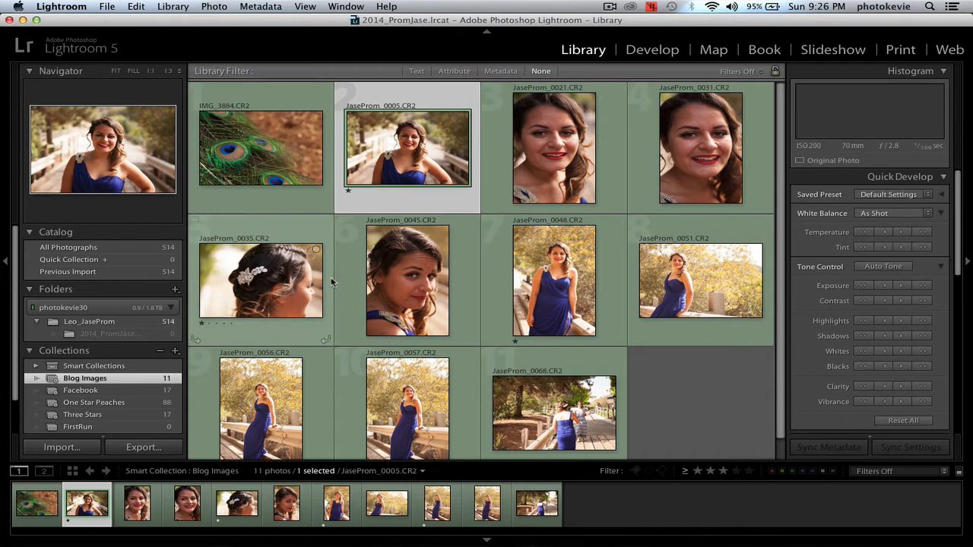
pyautogui.scroll(-1, 335, 274)
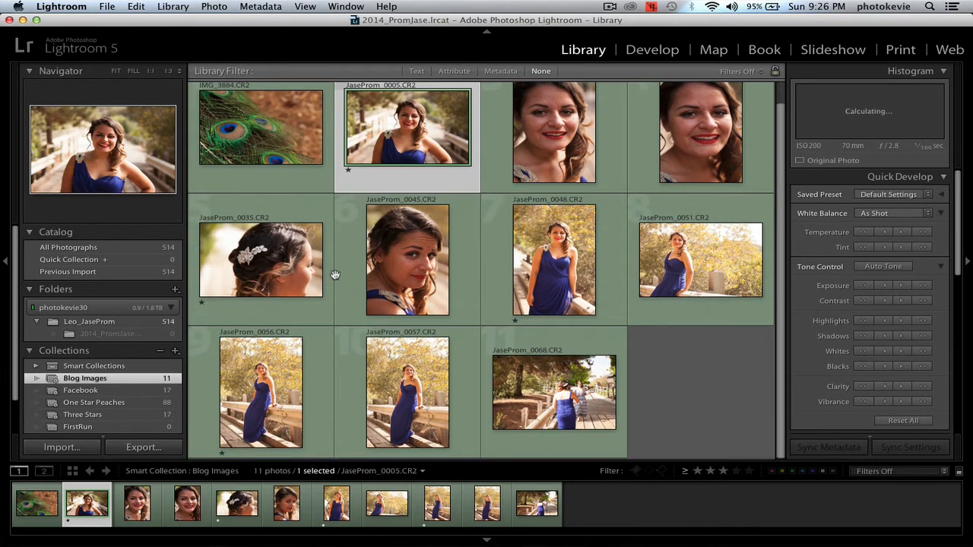
pyautogui.scroll(-3, 51, 355)
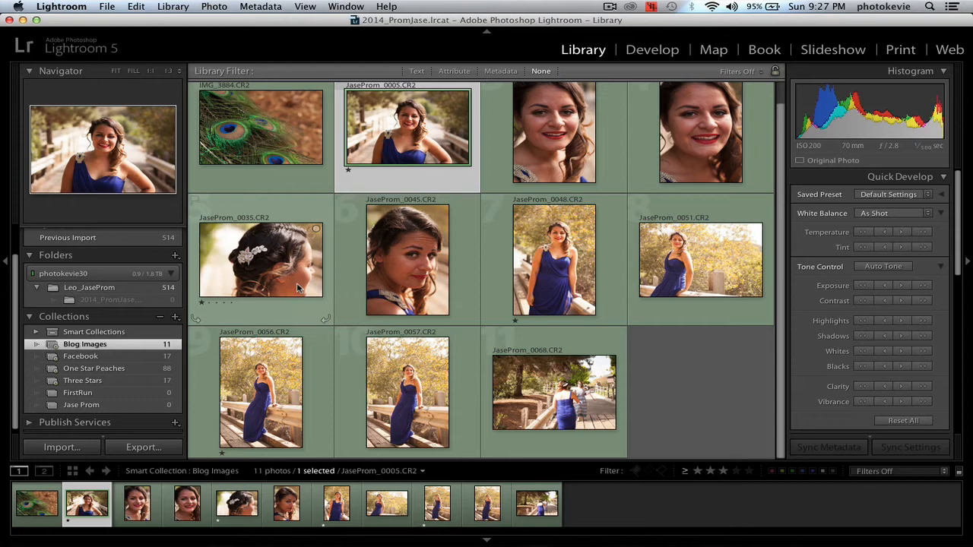
pyautogui.click(121, 358)
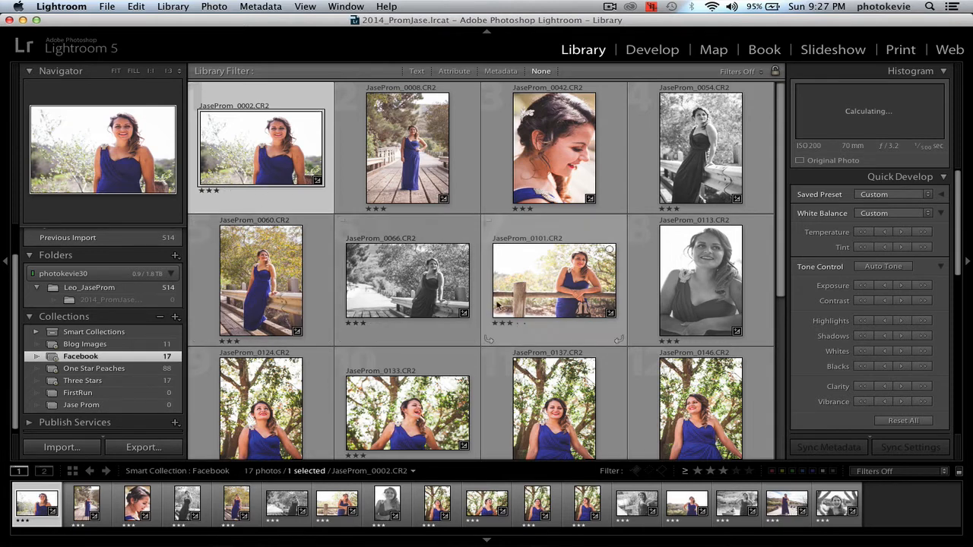
pyautogui.click(163, 382)
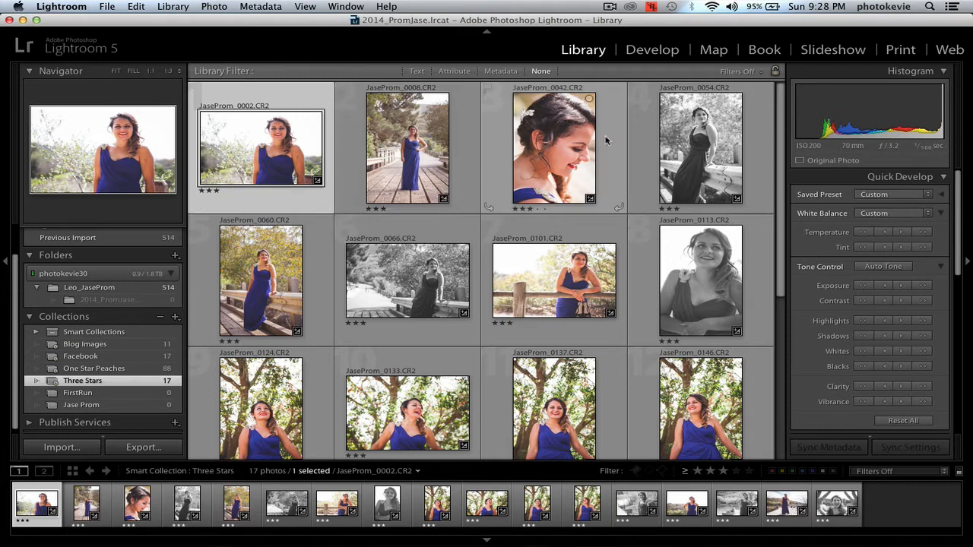
# Step: Create virtual copies of the first four photos in Three Stars and convert the copies to black and white
pyautogui.keyDown('shift'); pyautogui.click(664, 151); pyautogui.keyUp('shift')
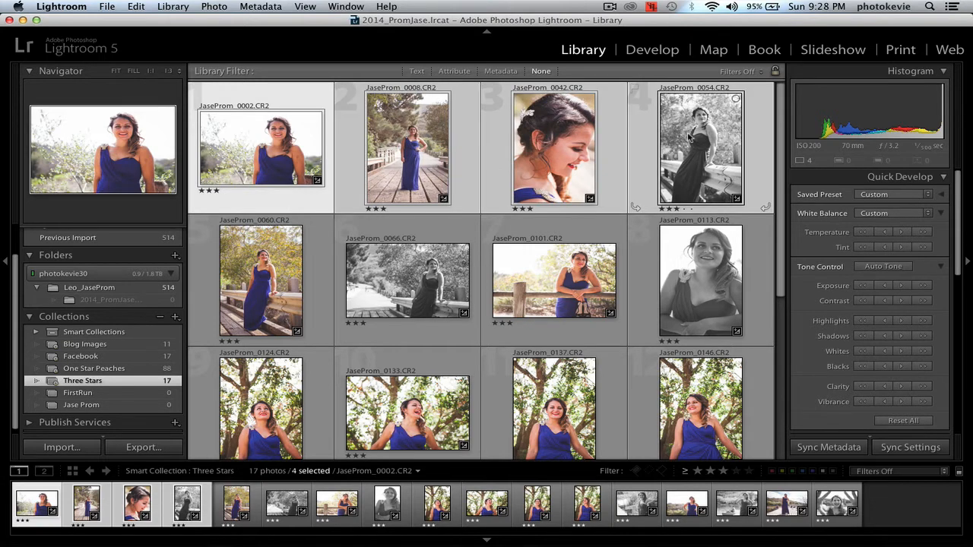
pyautogui.rightClick(689, 135)
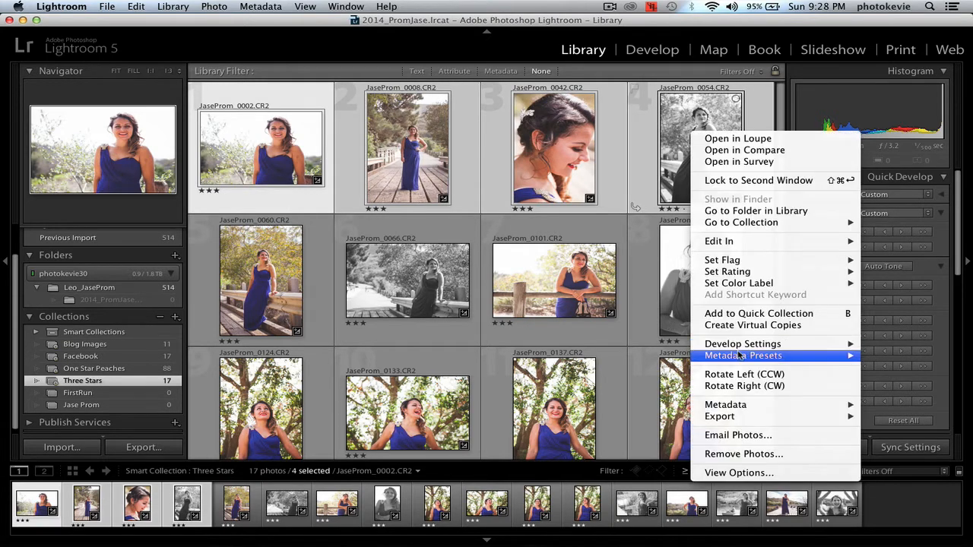
pyautogui.click(752, 325)
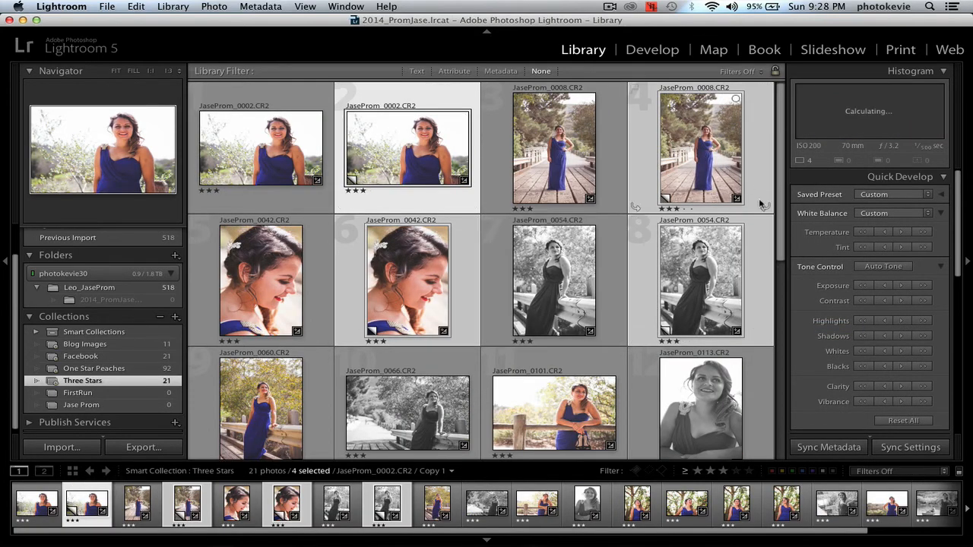
pyautogui.rightClick(413, 126)
pyautogui.moveTo(484, 325)
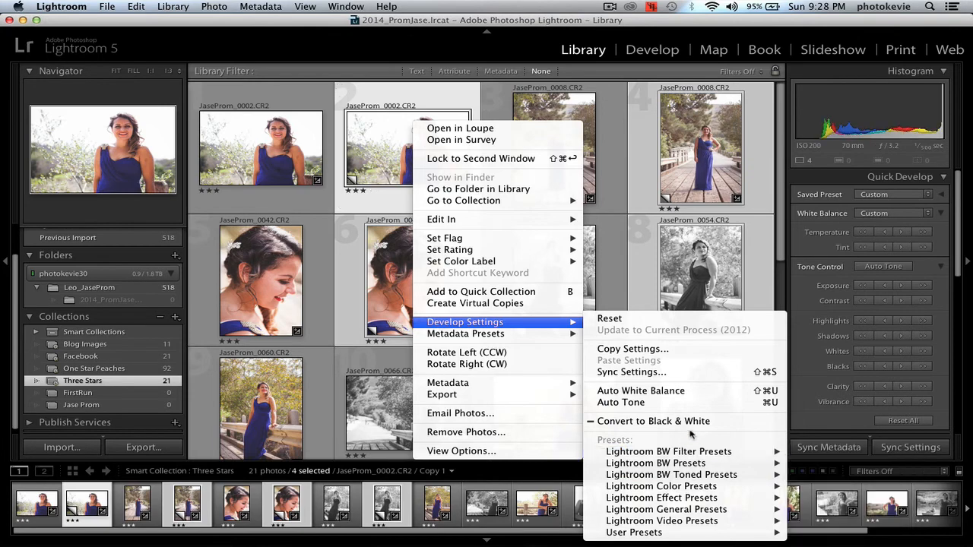
pyautogui.click(654, 422)
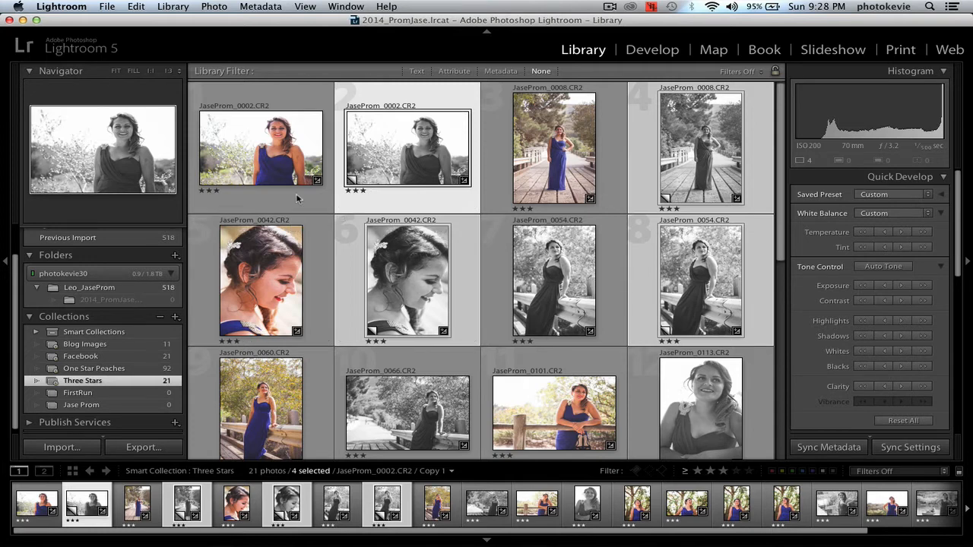
# Step: Create a smart collection under the default name whose only rule is Treatment is black and white
pyautogui.click(174, 317)
pyautogui.click(205, 339)
pyautogui.click(280, 192)
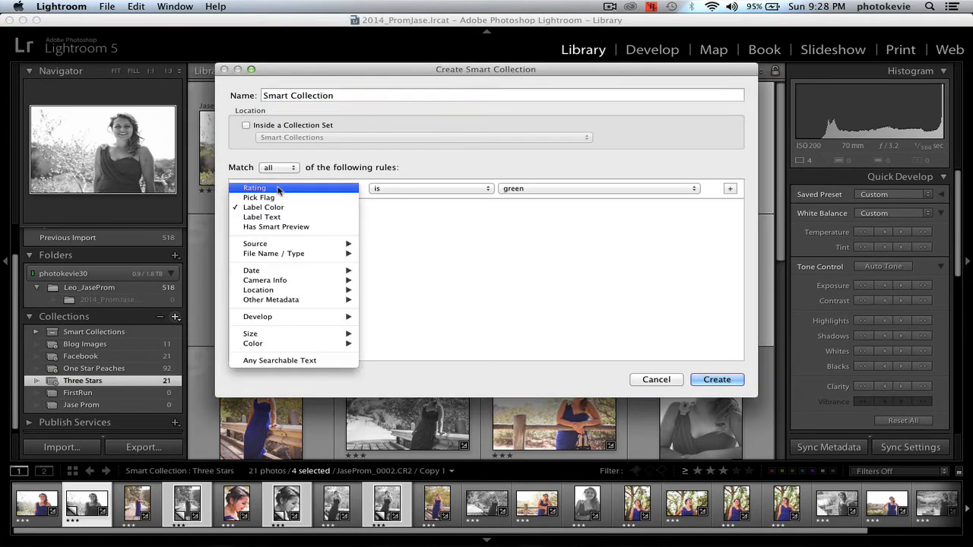
pyautogui.moveTo(289, 253)
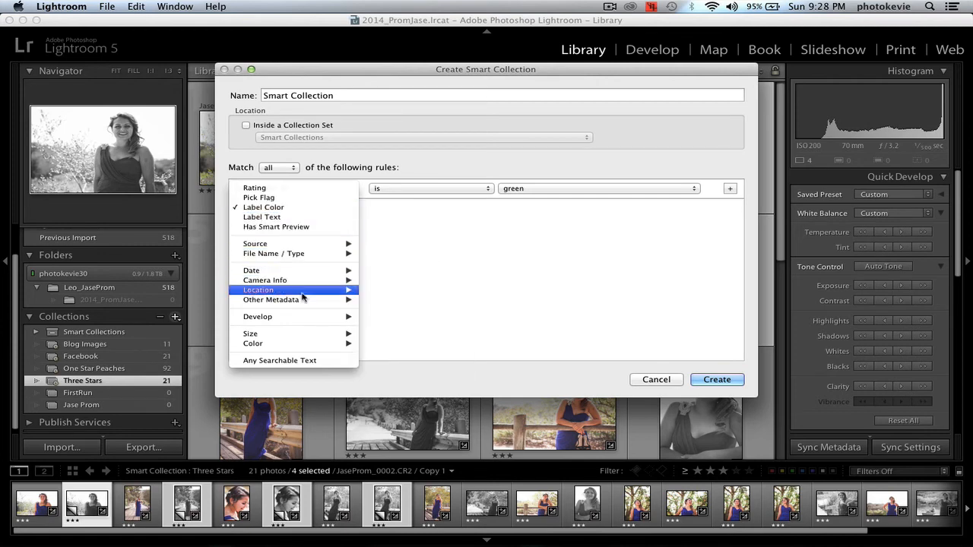
pyautogui.moveTo(305, 303)
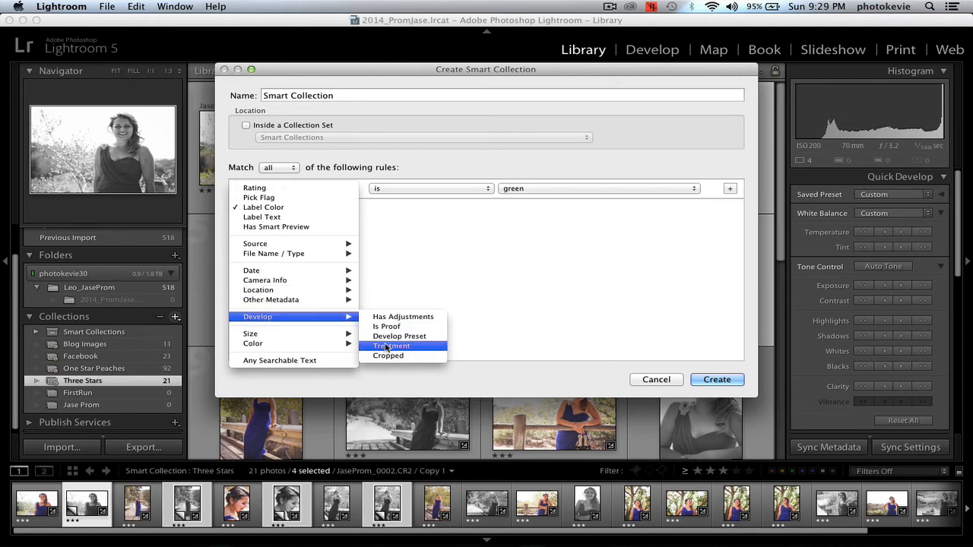
pyautogui.click(386, 347)
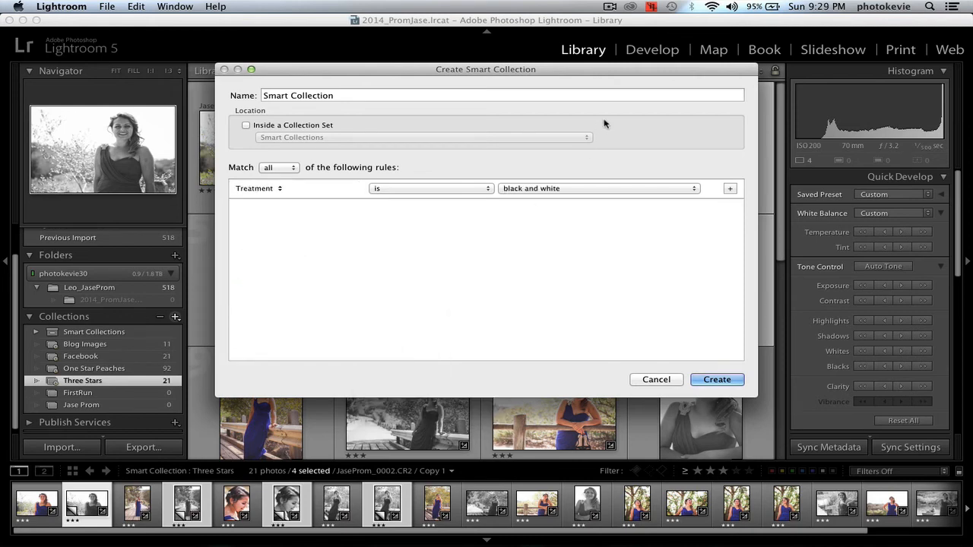
pyautogui.click(708, 377)
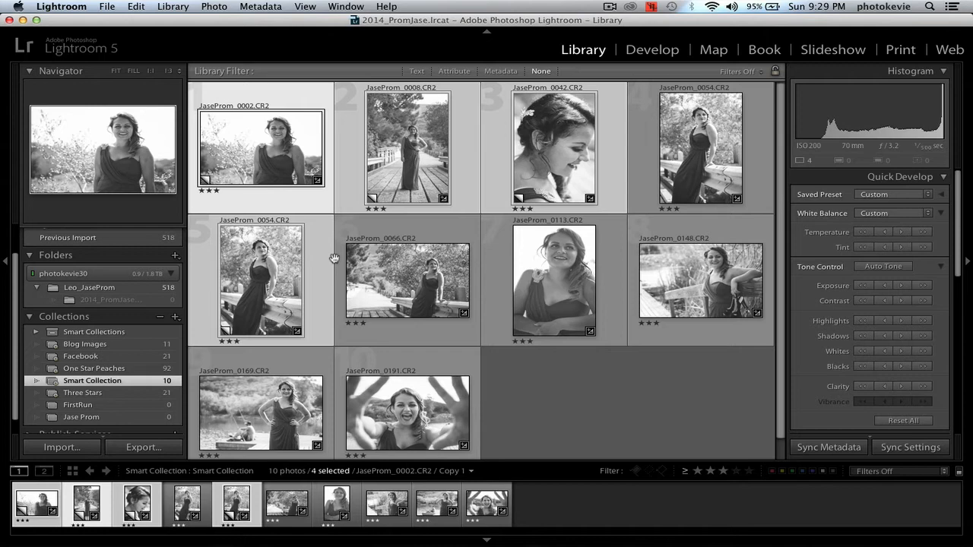
# Step: Rename the new black-and-white smart collection BW ONLY and compare its photos with those in Facebook
pyautogui.rightClick(87, 386)
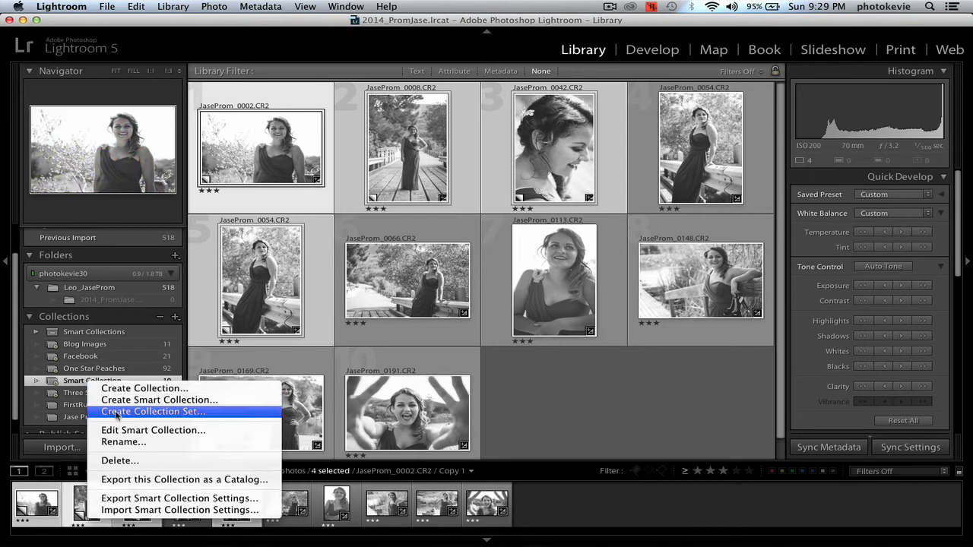
pyautogui.click(114, 442)
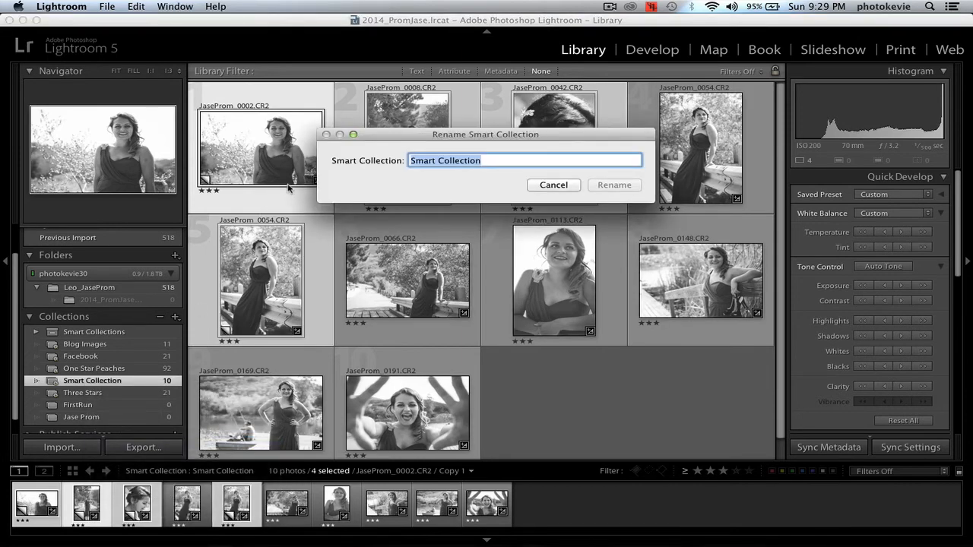
pyautogui.write('BW ONLIN')
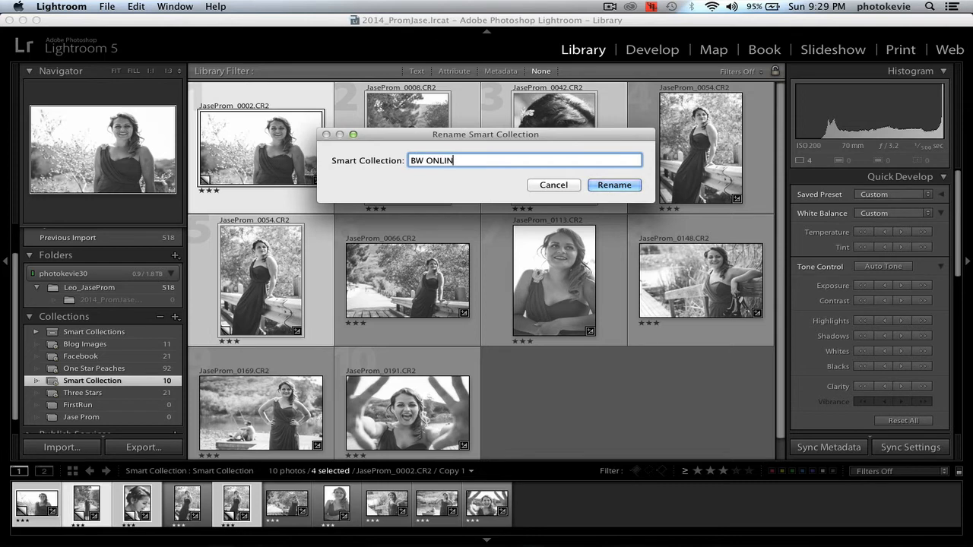
pyautogui.press('BackSpace')
pyautogui.press('BackSpace')
pyautogui.write('Y')
pyautogui.click(614, 186)
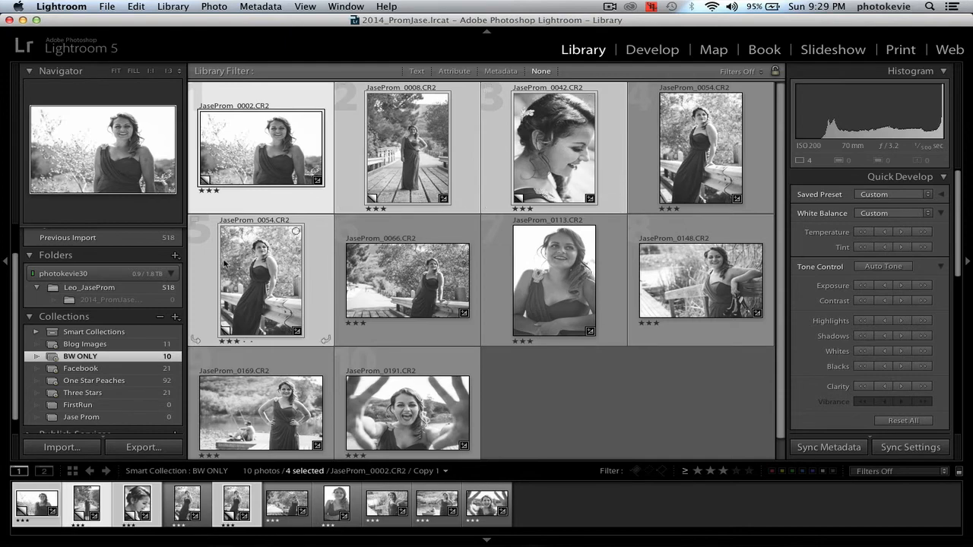
pyautogui.click(96, 370)
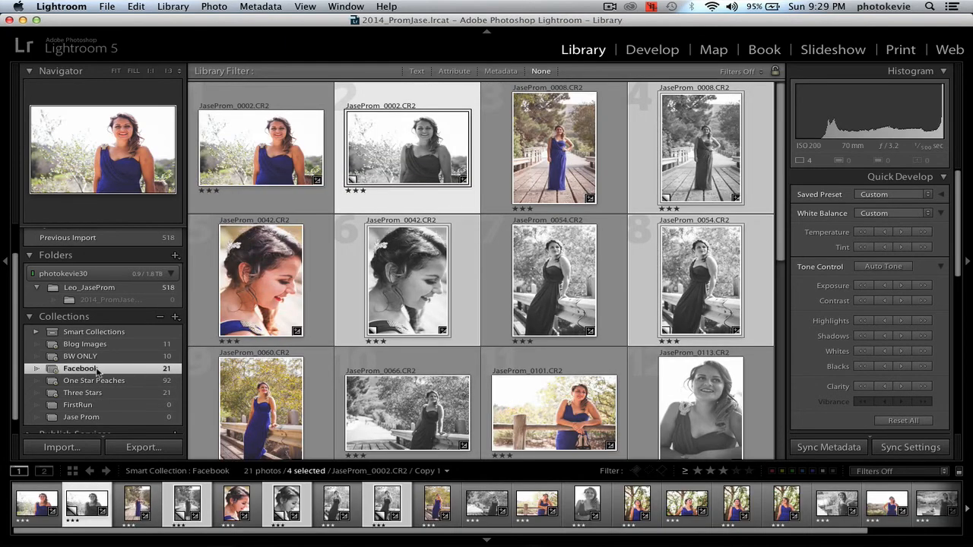
pyautogui.click(98, 357)
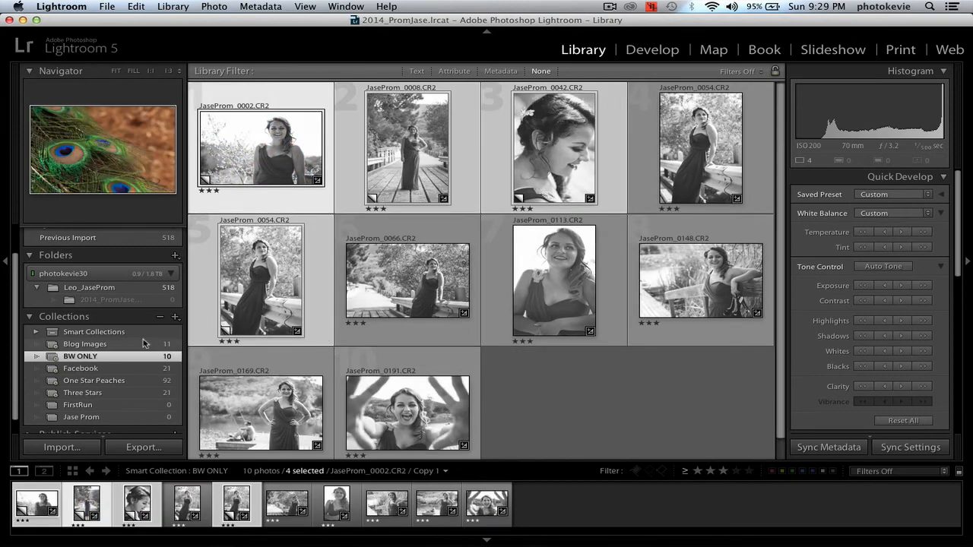
# Step: Look through the criteria available for an additional rule in the BW ONLY smart collection, leaving its rules unsaved
pyautogui.rightClick(121, 358)
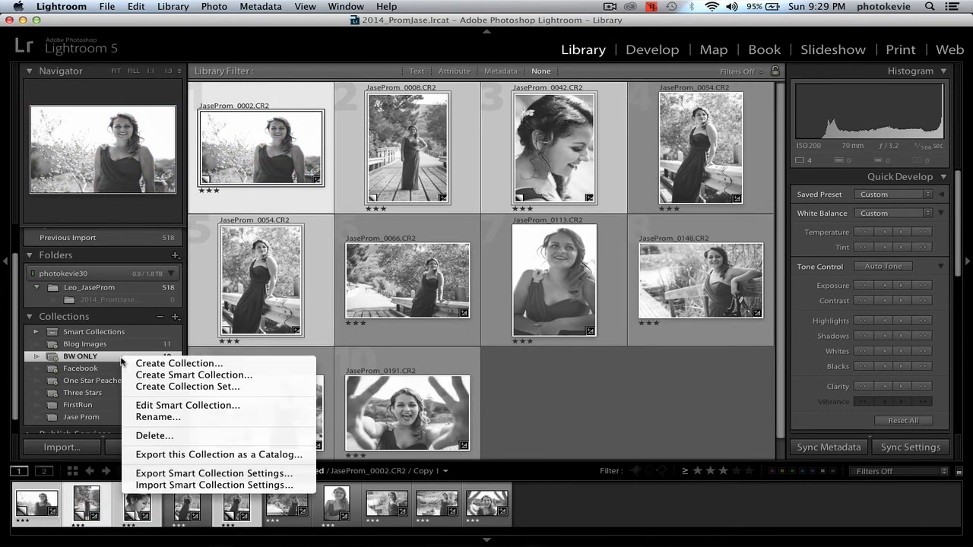
pyautogui.click(193, 409)
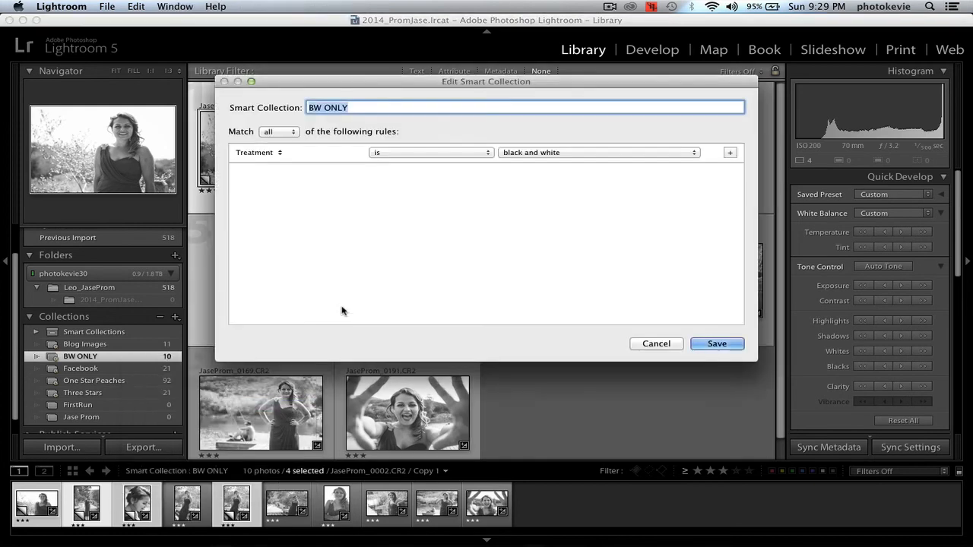
pyautogui.click(728, 152)
pyautogui.click(248, 174)
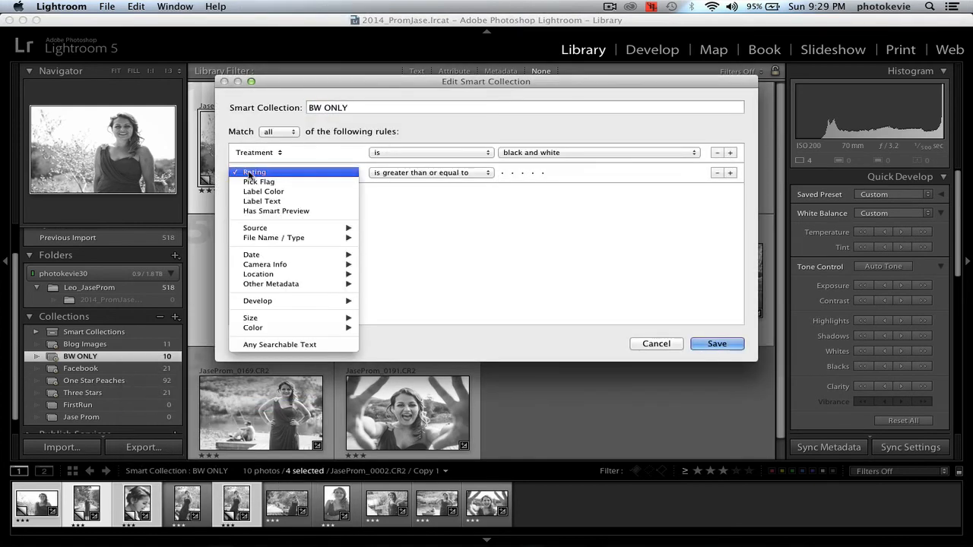
pyautogui.moveTo(271, 232)
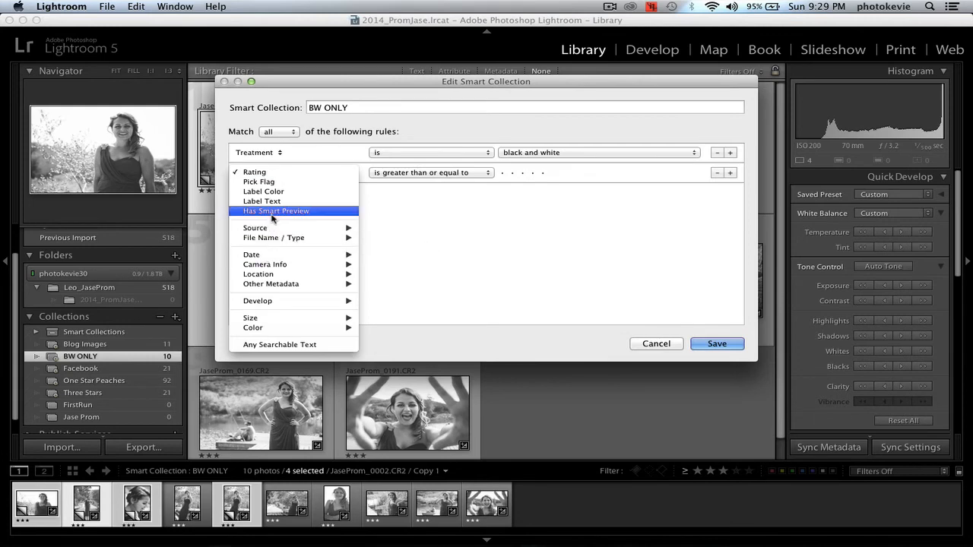
pyautogui.moveTo(268, 267)
pyautogui.moveTo(271, 307)
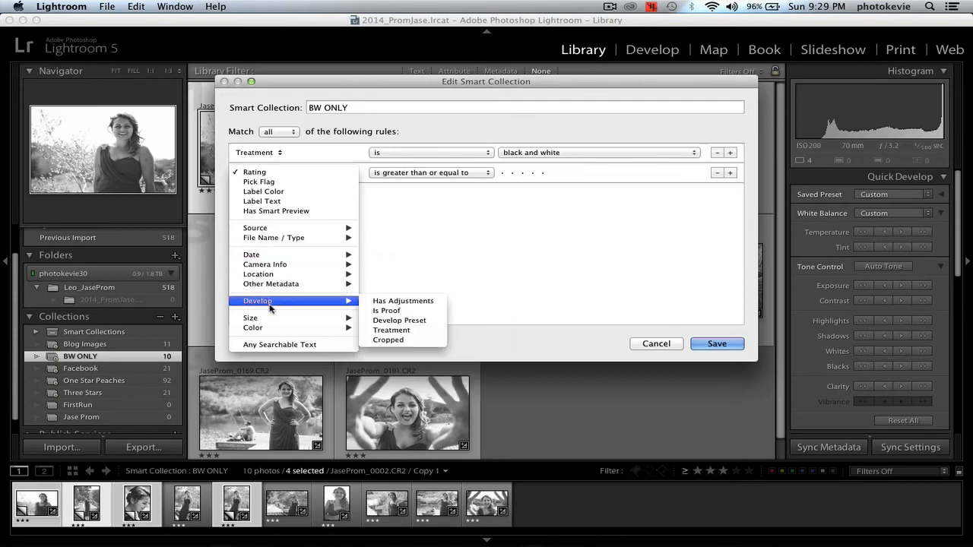
pyautogui.moveTo(269, 331)
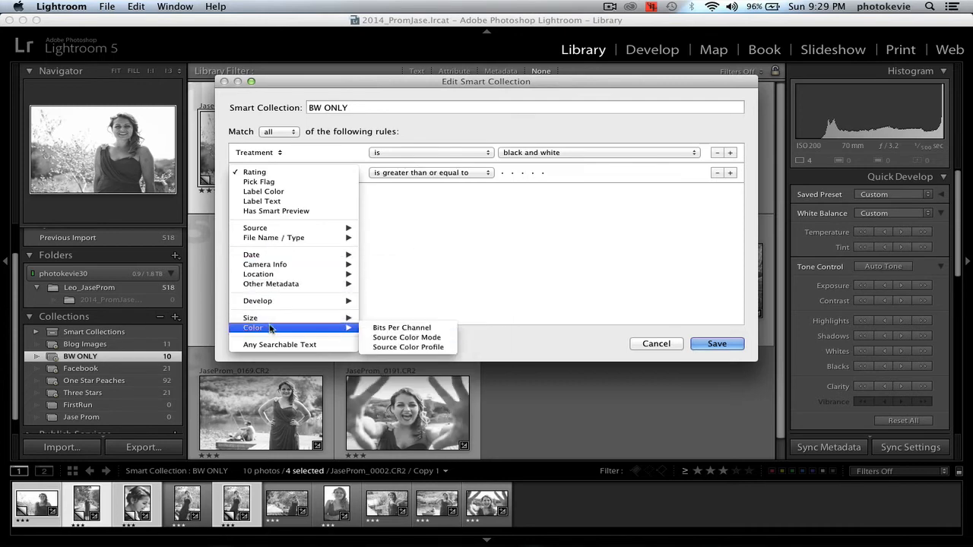
pyautogui.moveTo(279, 288)
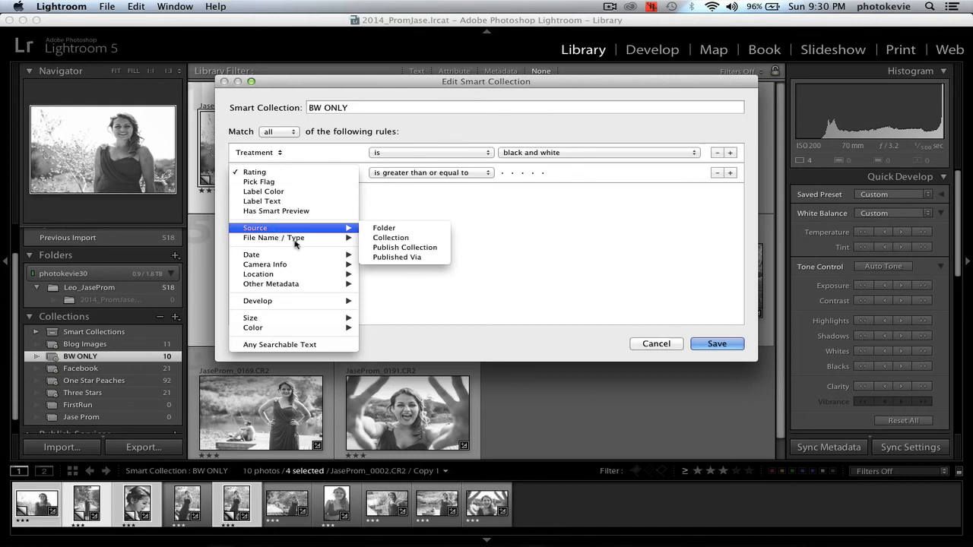
pyautogui.click(658, 344)
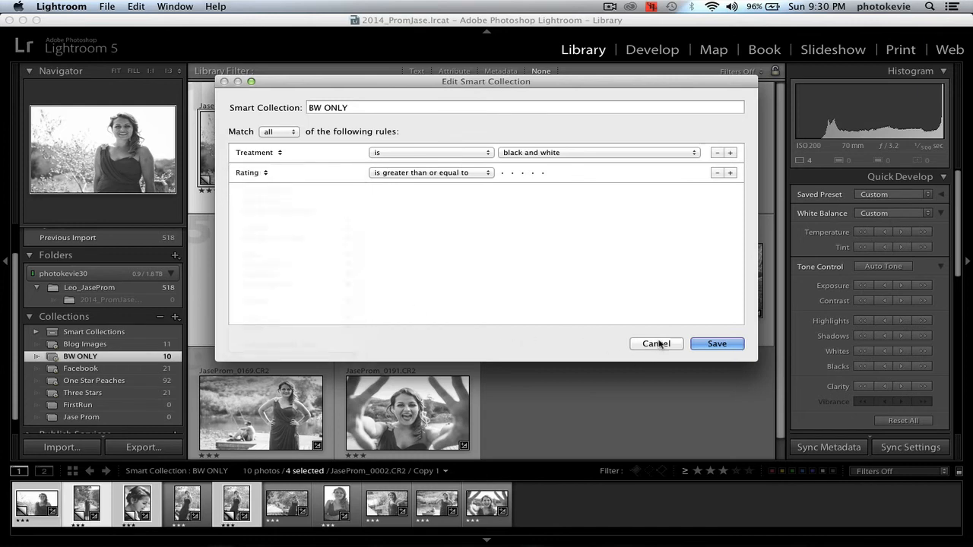
pyautogui.click(656, 343)
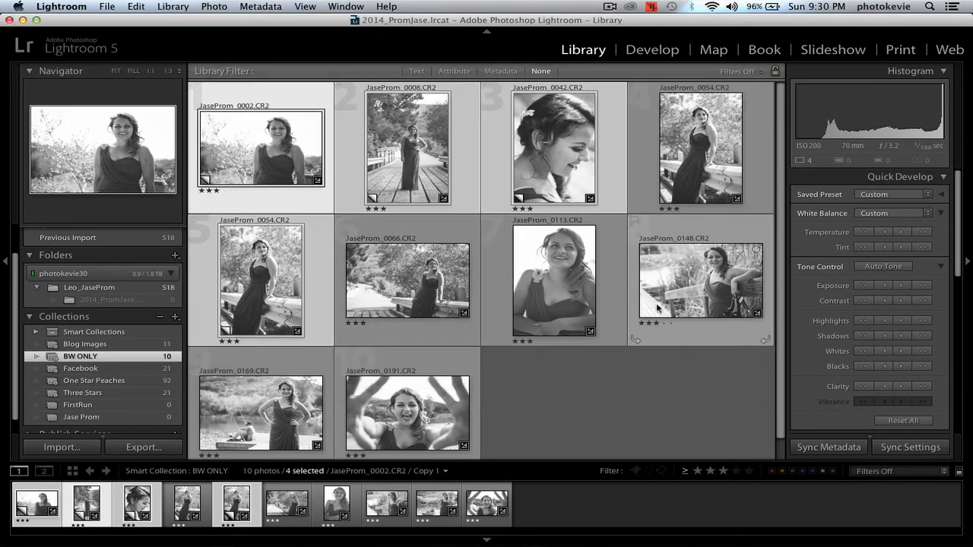
# Step: Filter the BW ONLY photos by attribute to show only virtual copies
pyautogui.click(439, 71)
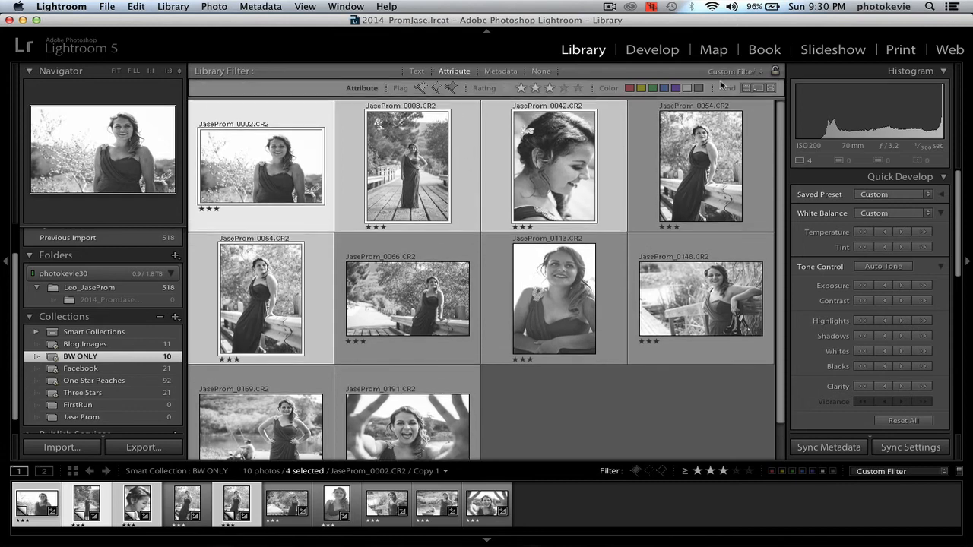
pyautogui.click(758, 87)
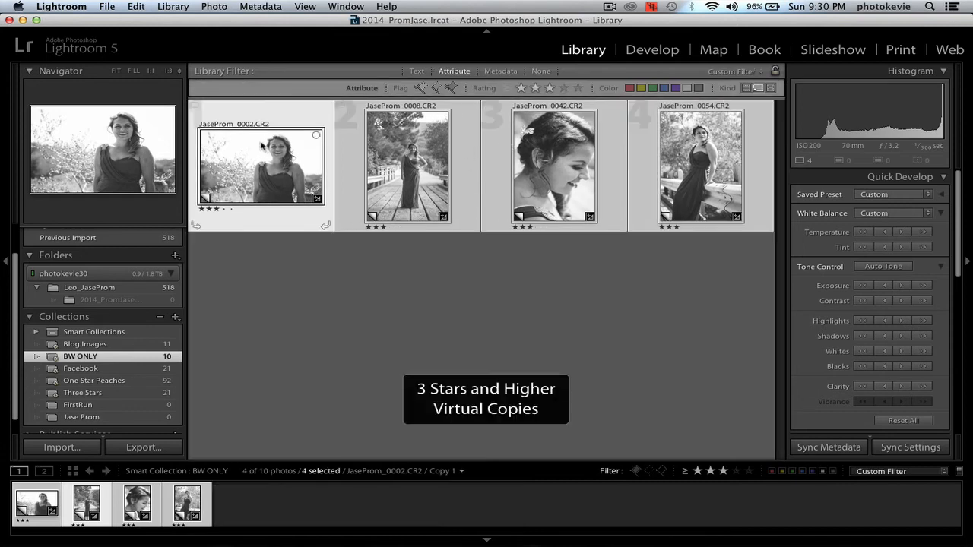